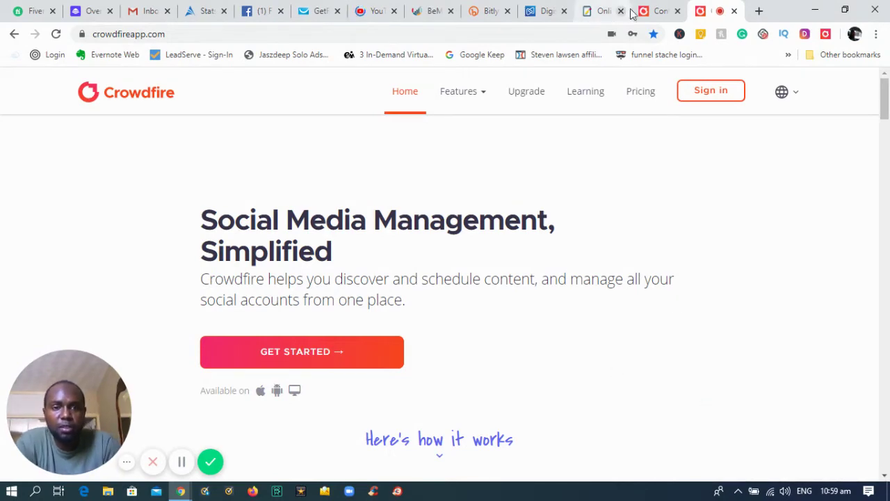
# Switch to the Crowdfire browser tab showing the Content Curation Articles feed
pyautogui.click(661, 10)
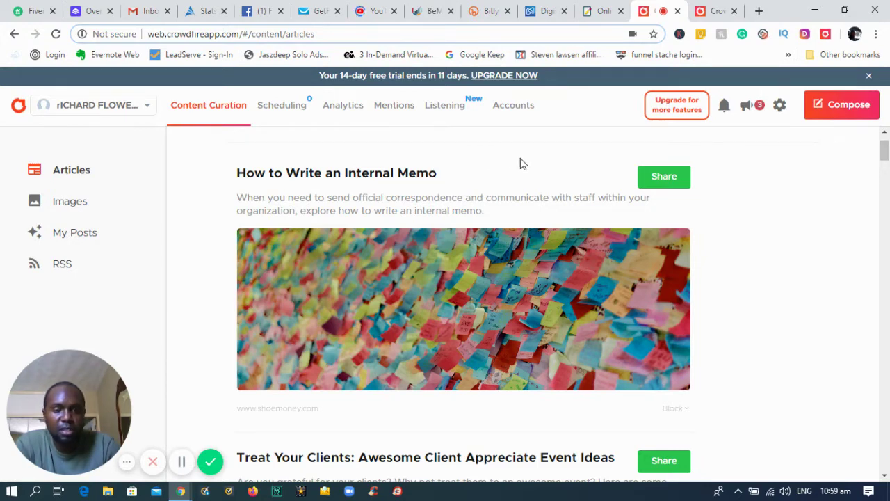
pyautogui.click(844, 113)
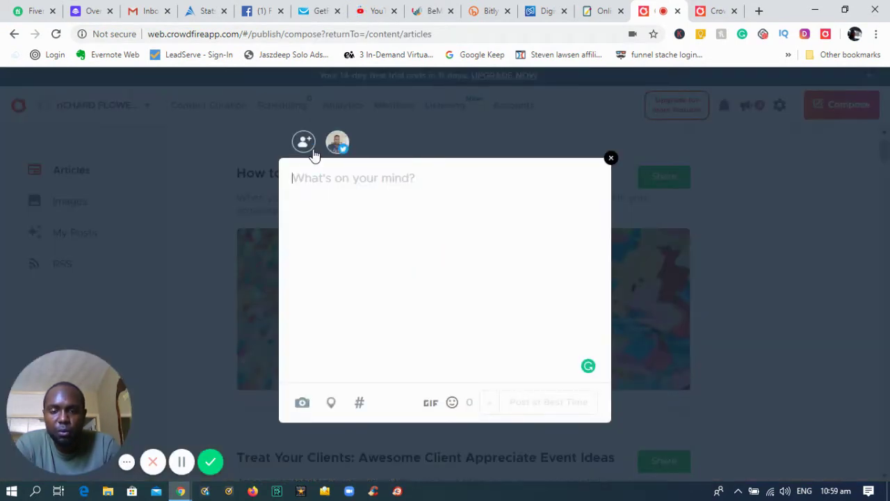
pyautogui.click(304, 143)
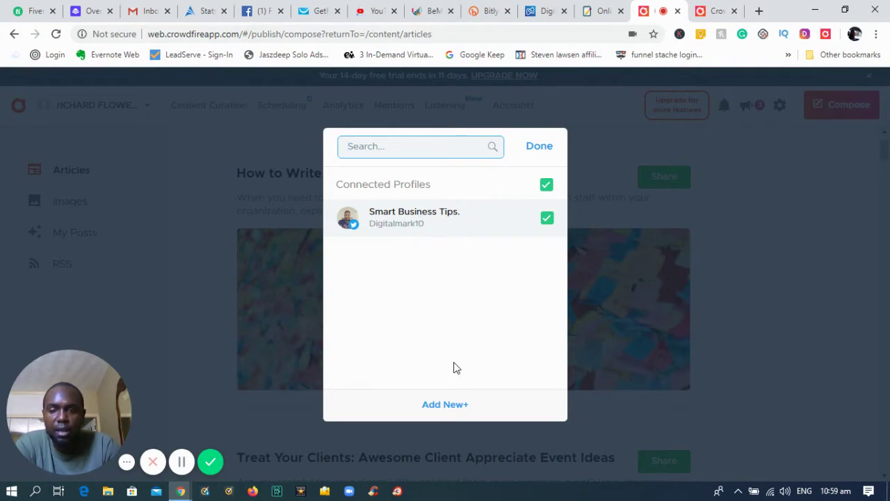
pyautogui.click(452, 405)
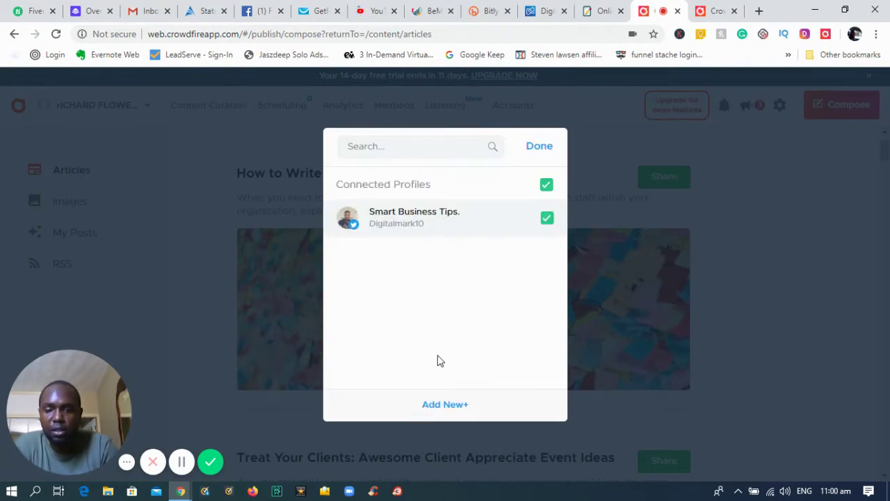
pyautogui.click(572, 148)
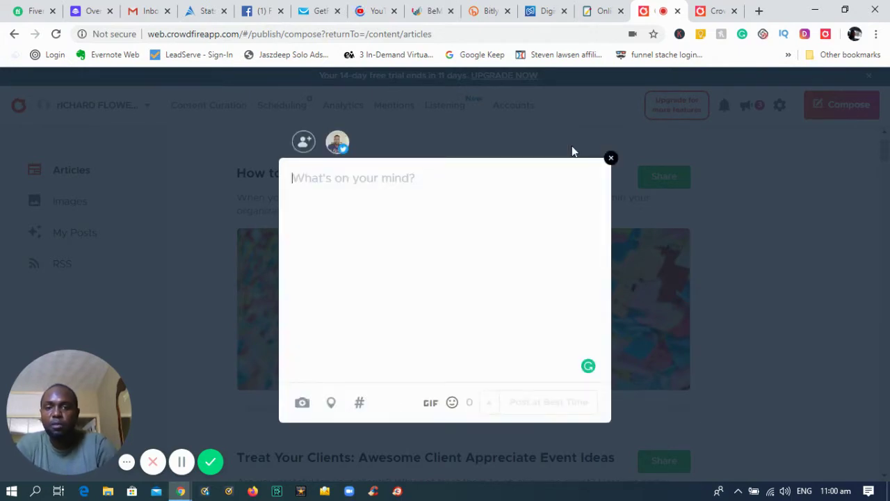
pyautogui.click(612, 158)
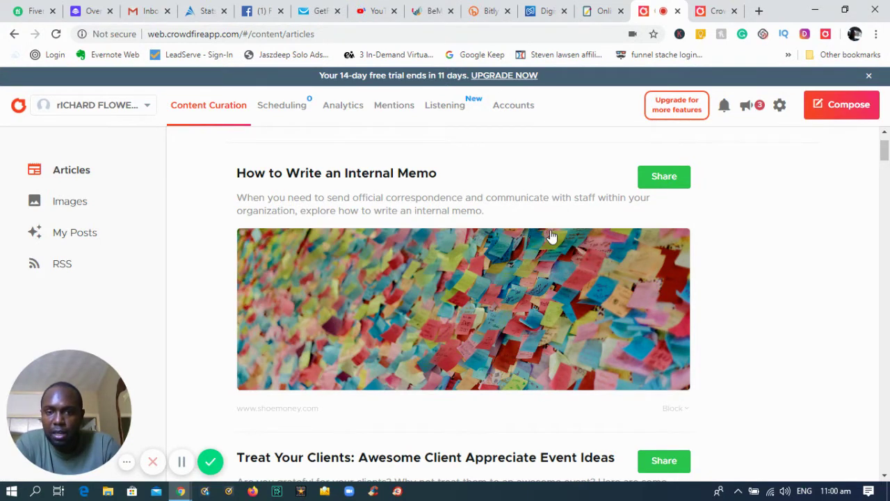
pyautogui.click(658, 183)
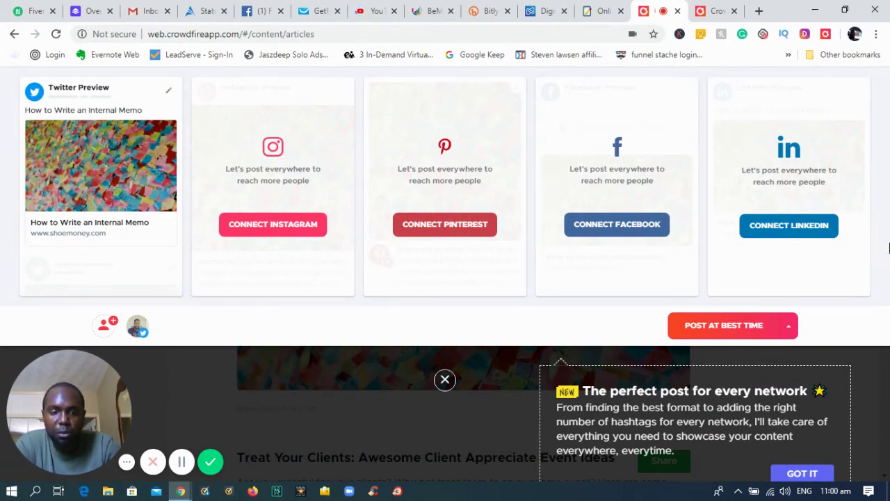
pyautogui.click(791, 327)
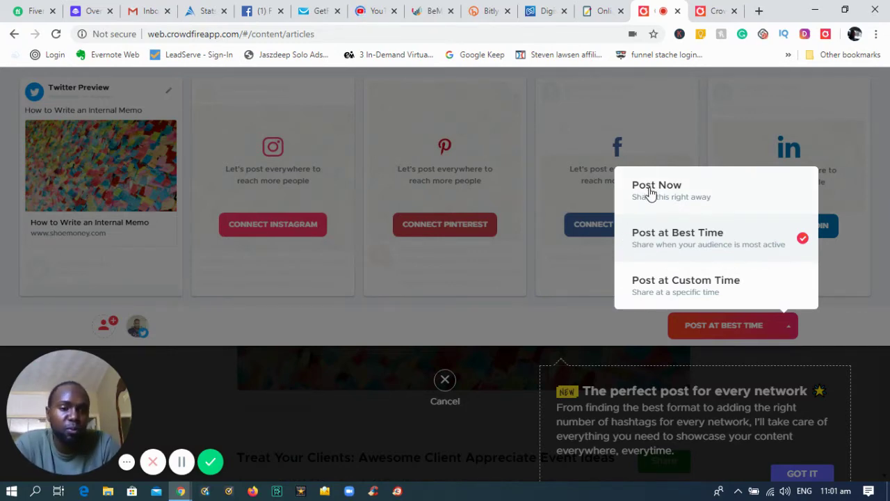
pyautogui.click(558, 319)
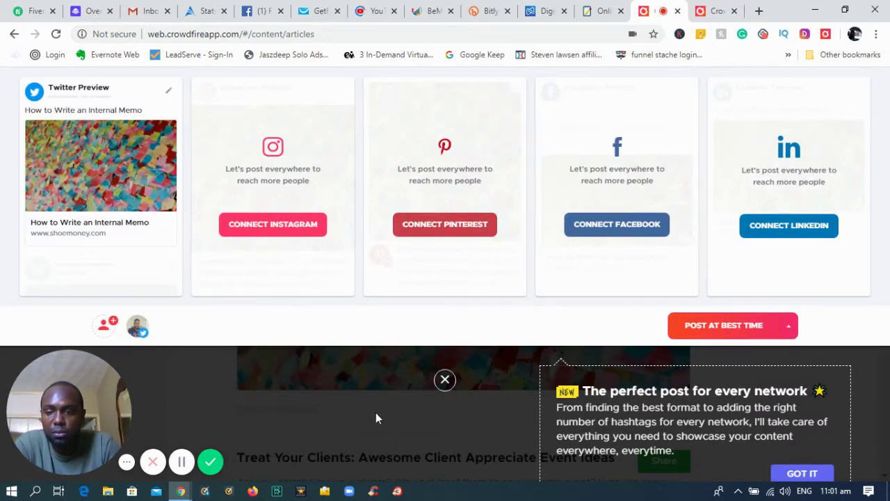
pyautogui.click(443, 380)
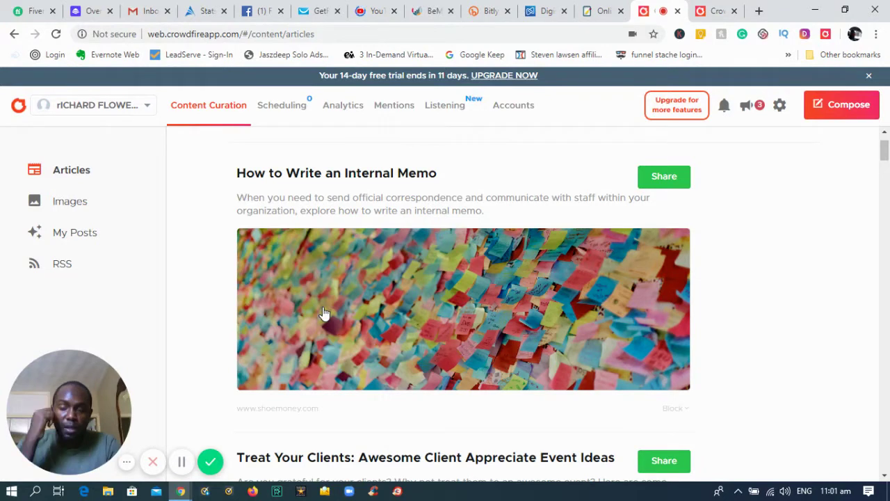
# Go from RSS to the Mentions inbox and skip its introductory tour
pyautogui.click(60, 268)
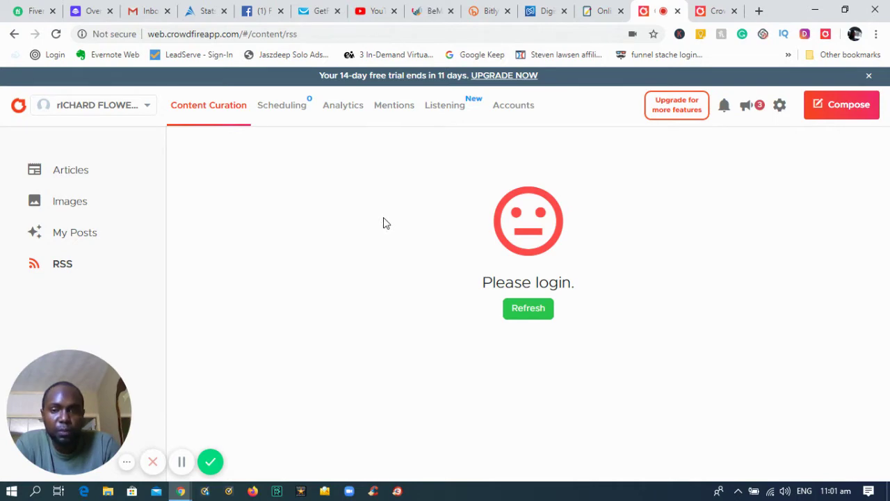
pyautogui.click(393, 106)
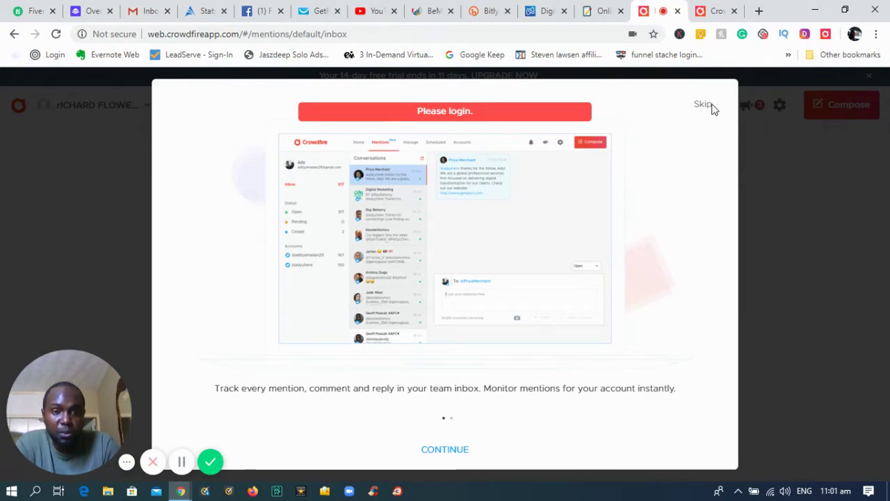
pyautogui.click(703, 104)
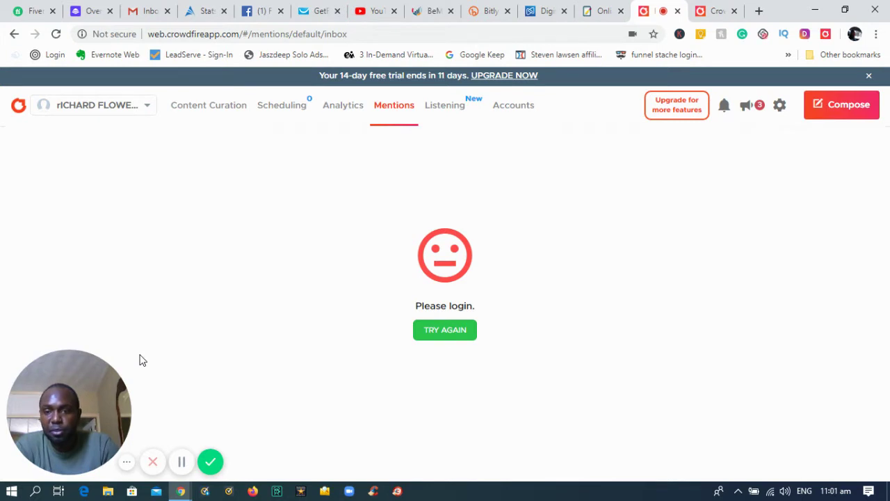
pyautogui.moveTo(80, 365); pyautogui.dragTo(832, 353)
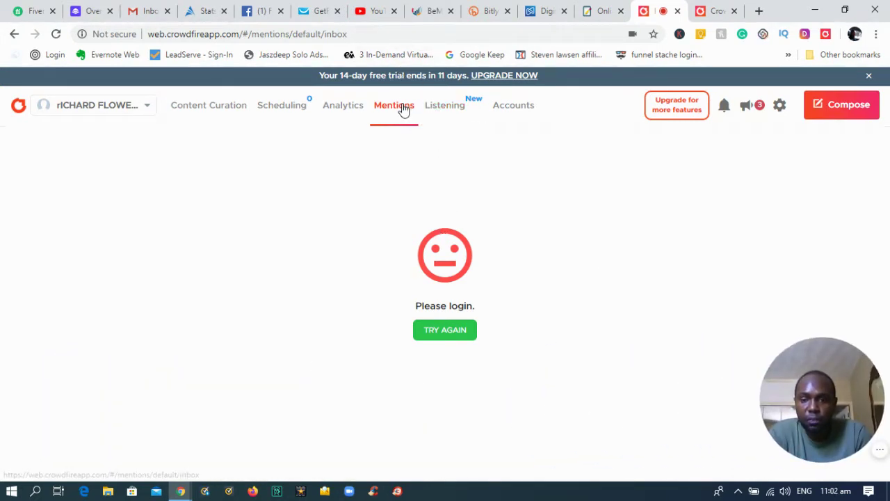
pyautogui.click(445, 332)
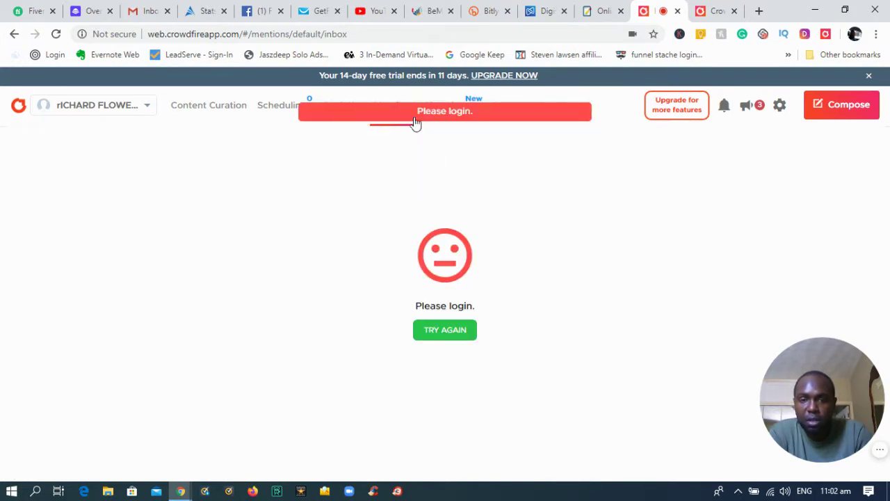
pyautogui.click(364, 98)
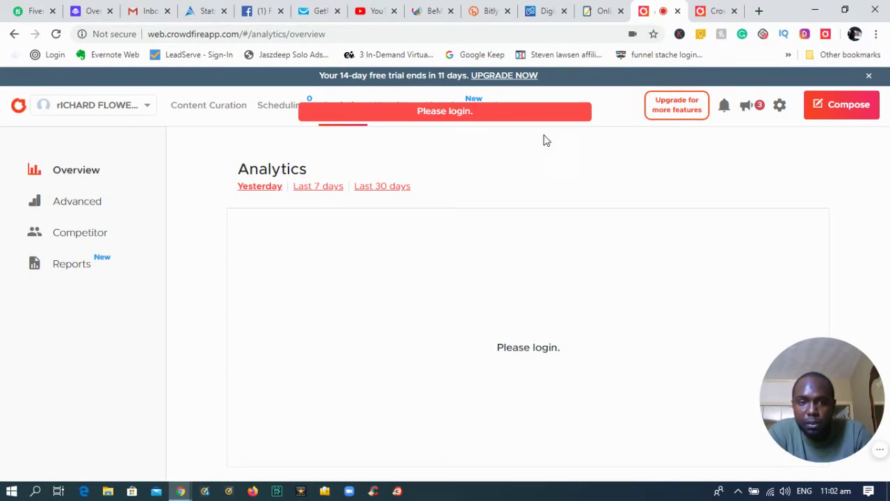
pyautogui.click(397, 111)
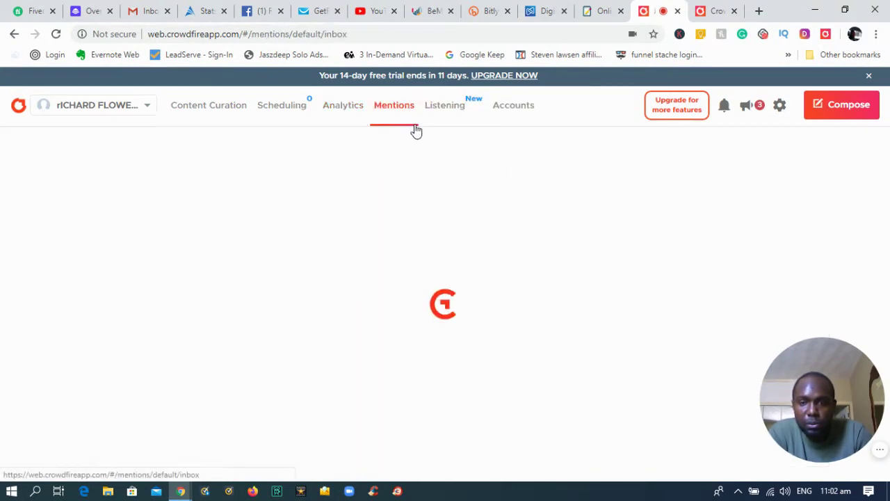
pyautogui.click(147, 111)
pyautogui.click(557, 195)
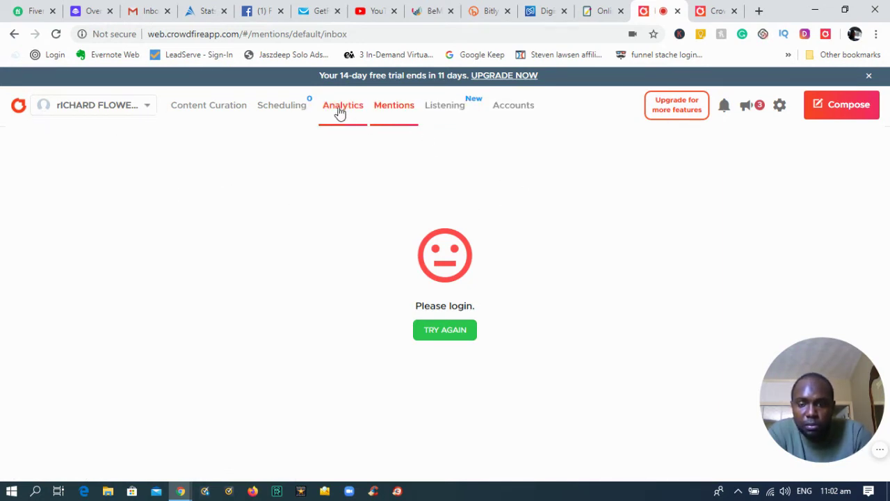
pyautogui.click(340, 112)
pyautogui.click(278, 111)
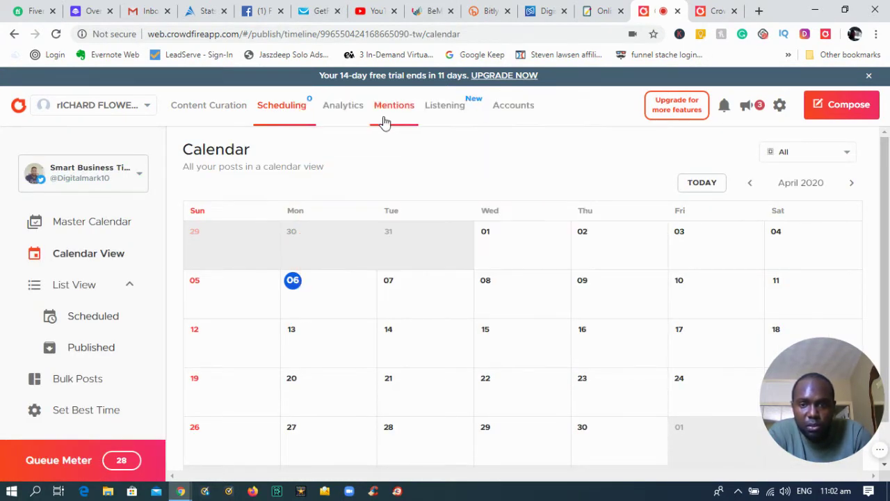
pyautogui.click(448, 133)
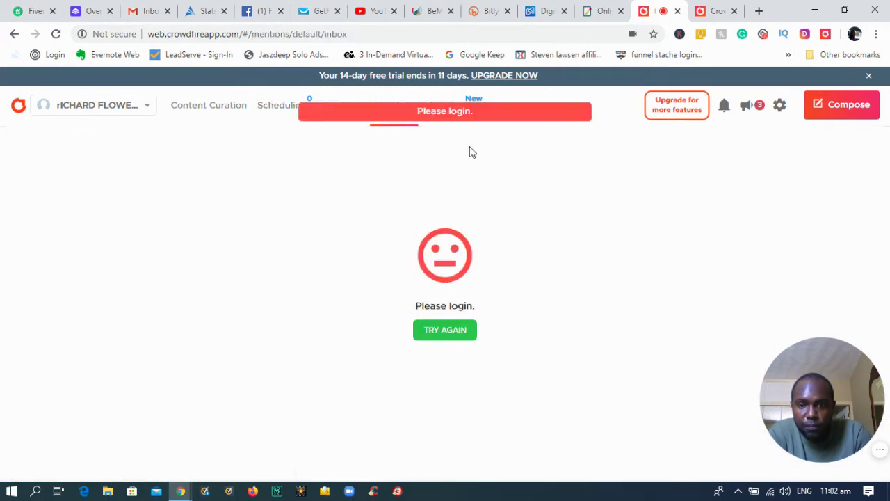
pyautogui.click(448, 336)
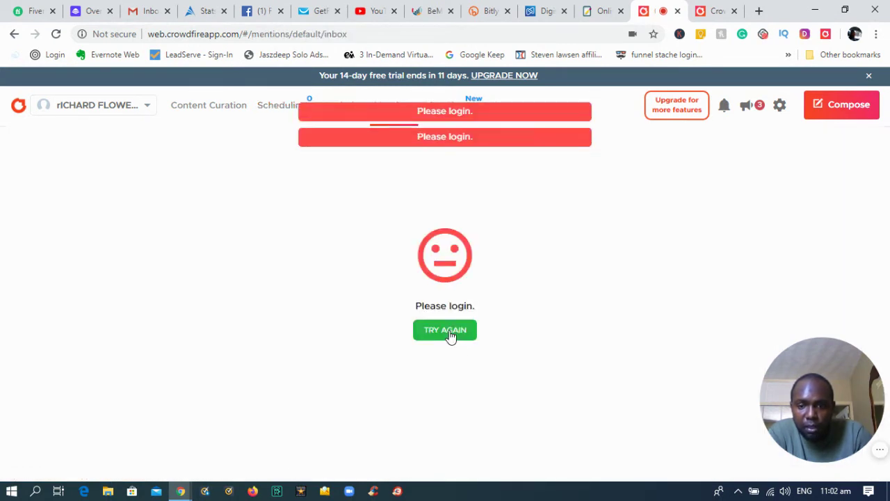
# Log out from account settings, then open the homepage's Sign in dialog
pyautogui.click(782, 110)
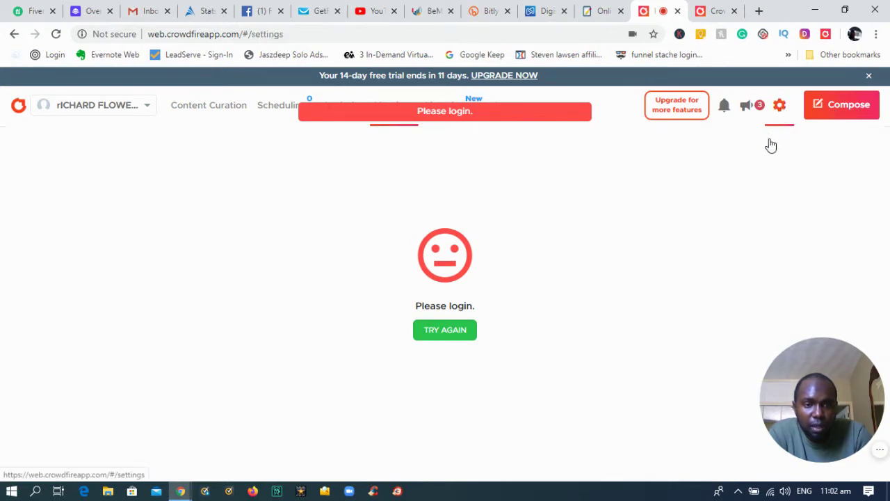
pyautogui.scroll(-10, 300, 338)
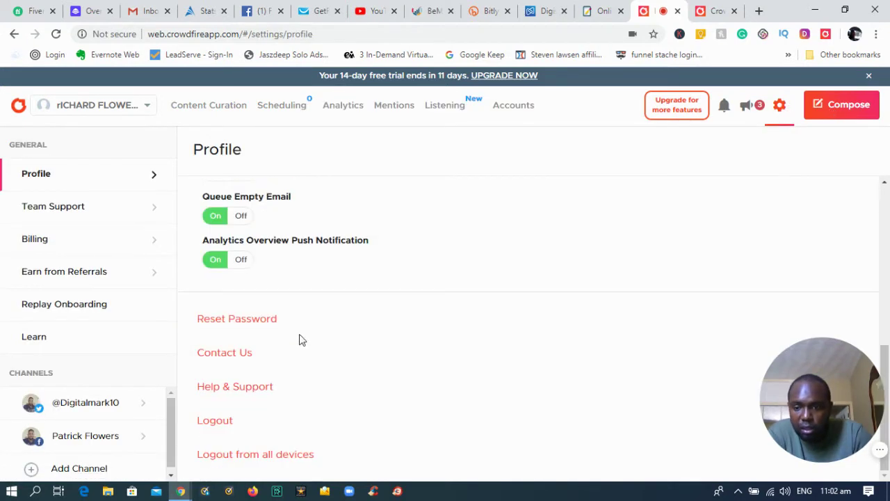
pyautogui.click(220, 421)
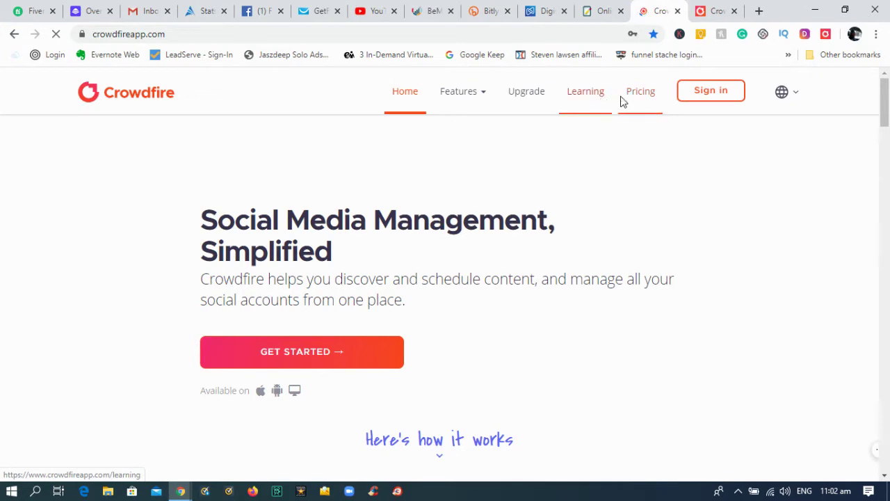
pyautogui.click(706, 100)
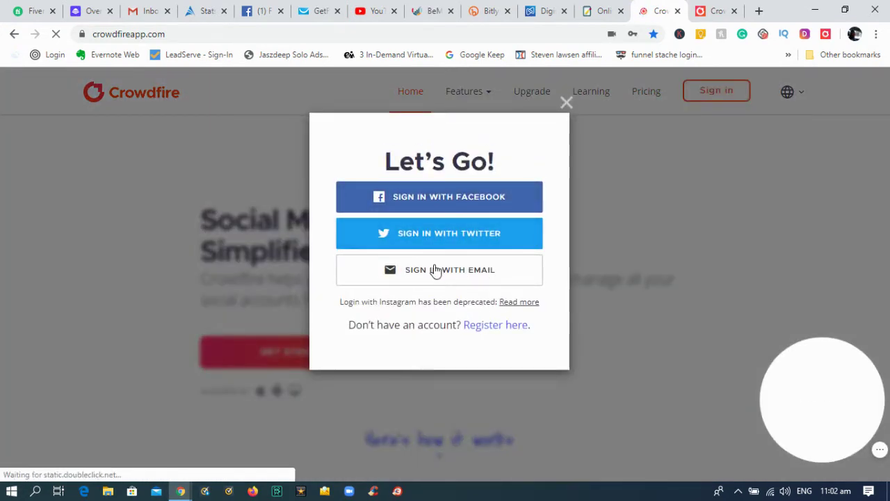
# Choose email sign-in, enter the account's e-mail address and fill in the saved password
pyautogui.click(485, 270)
pyautogui.click(421, 218)
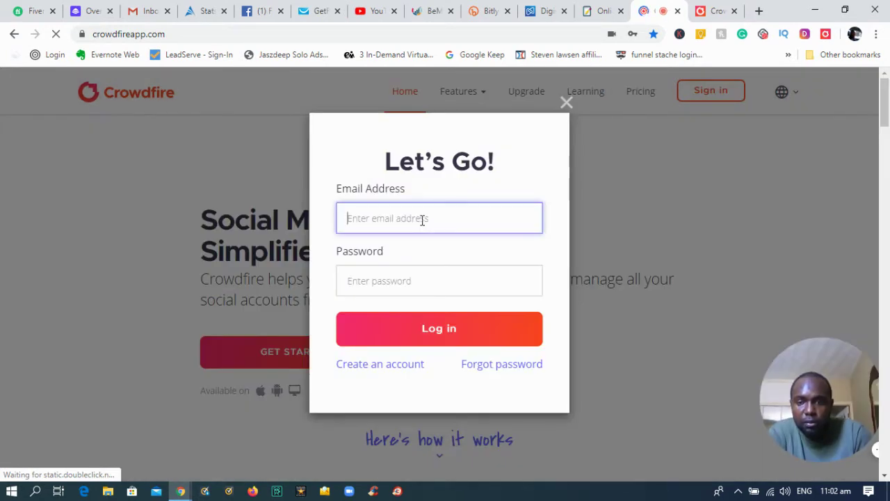
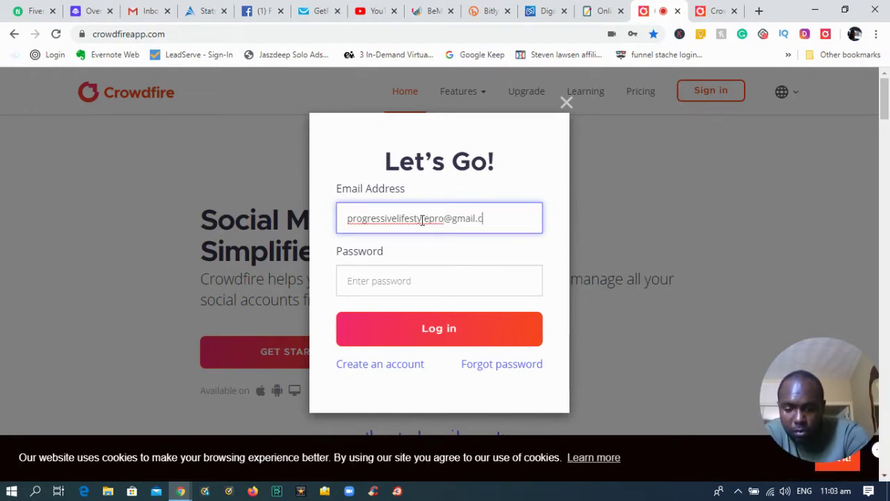
pyautogui.click(444, 278)
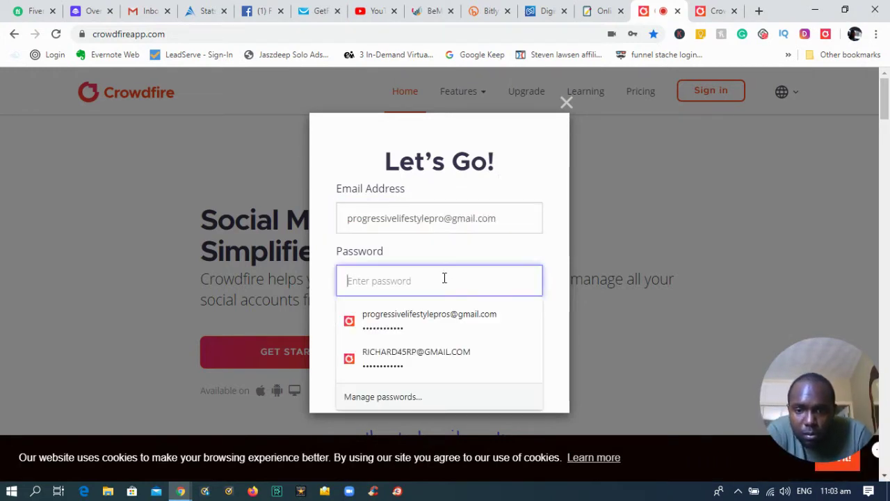
pyautogui.click(425, 317)
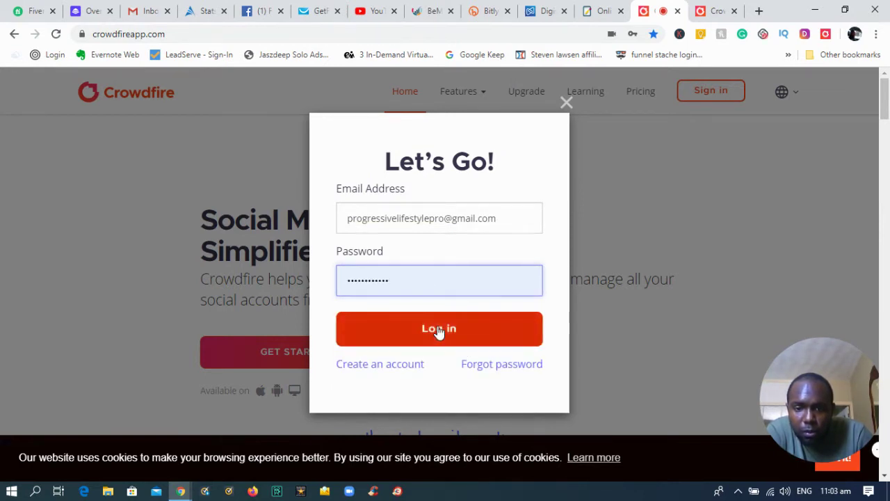
# After the email-not-found error, add the missing 's' before @ and log in
pyautogui.click(438, 331)
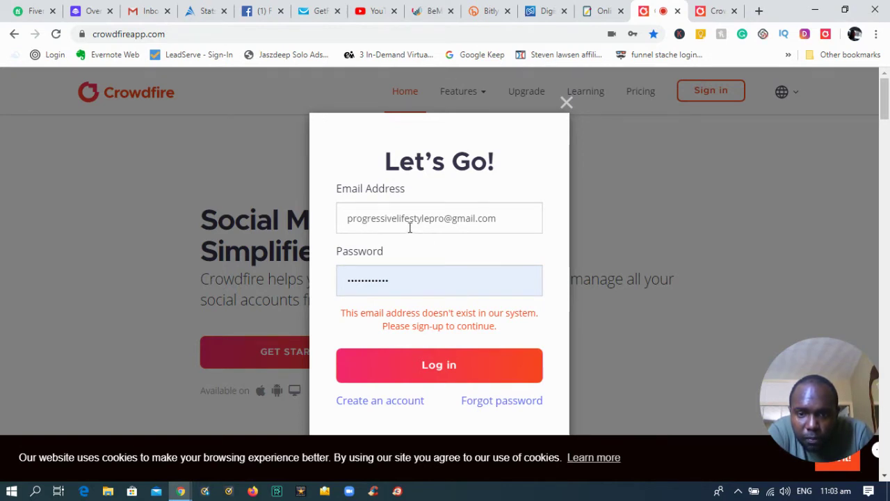
pyautogui.click(414, 273)
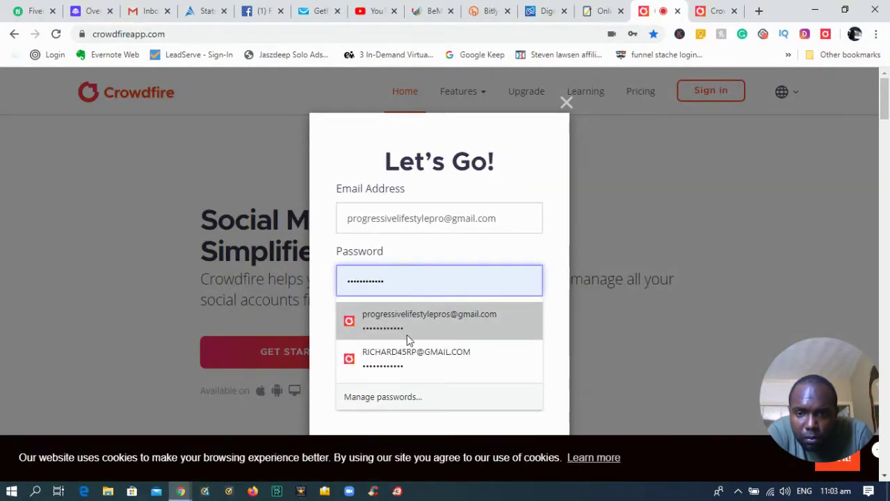
pyautogui.click(448, 218)
pyautogui.write('s')
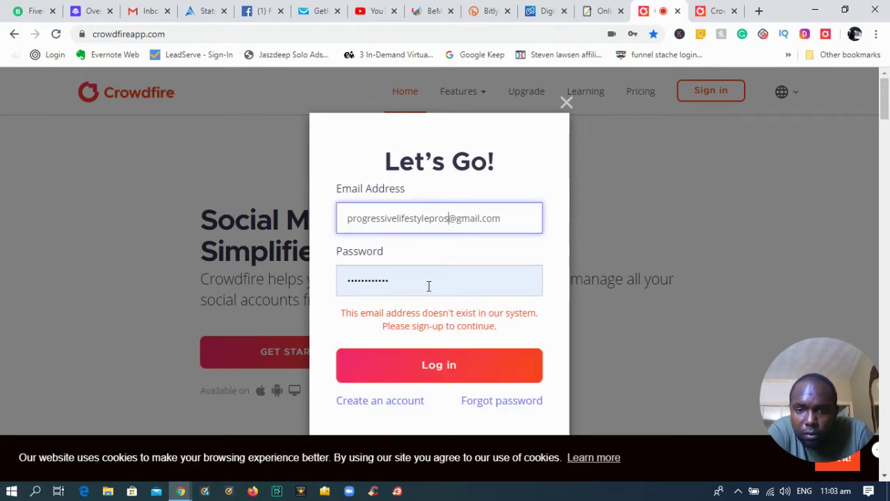
pyautogui.click(429, 373)
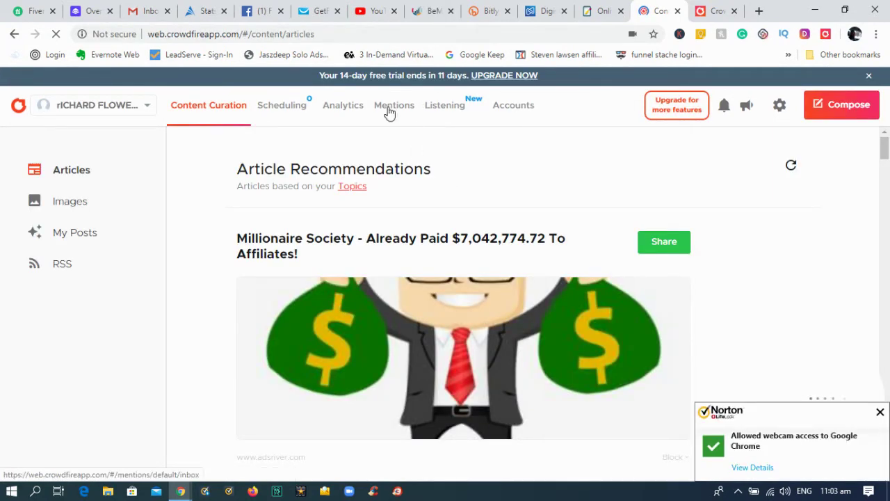
# Open Mentions, skip its introduction tour and dismiss the webcam access notification
pyautogui.click(390, 108)
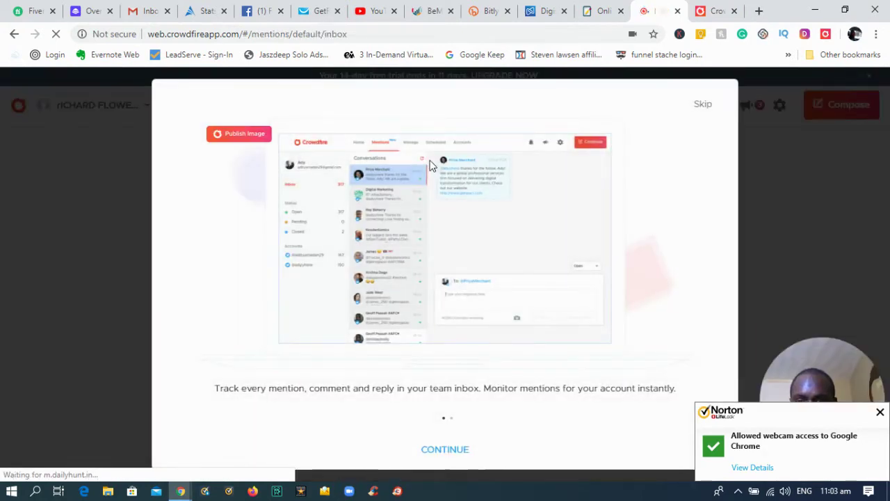
pyautogui.click(702, 106)
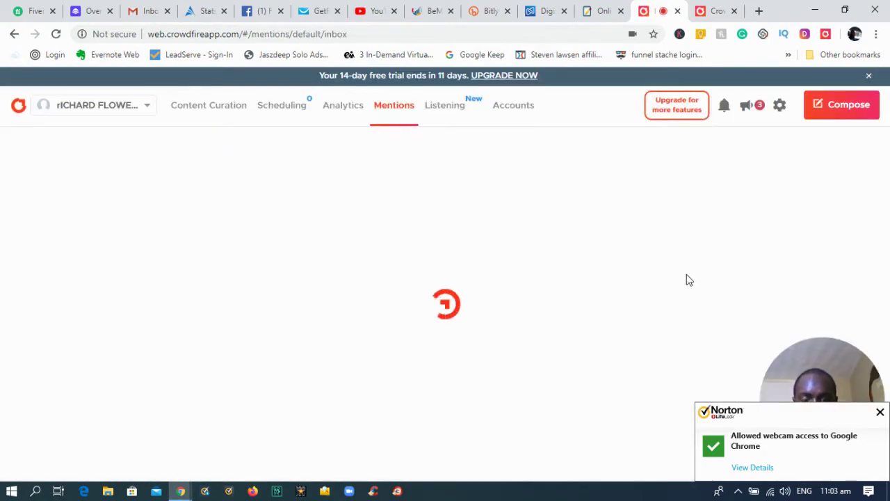
pyautogui.click(880, 412)
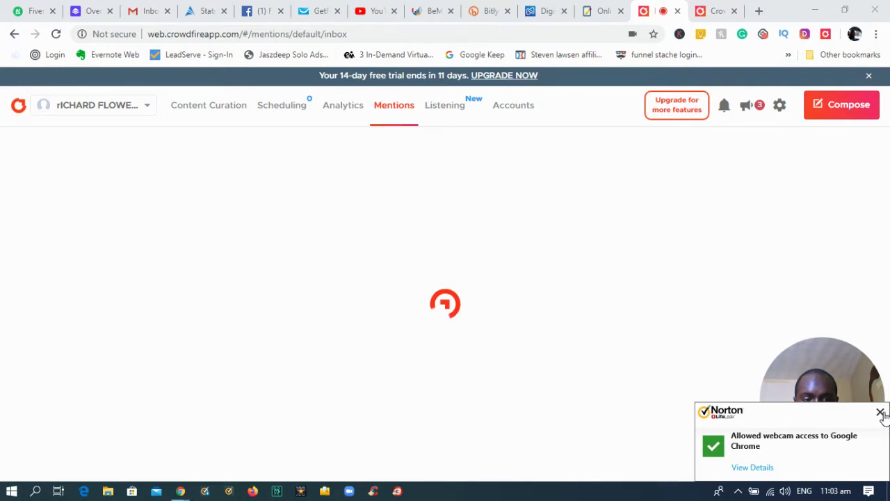
pyautogui.click(881, 412)
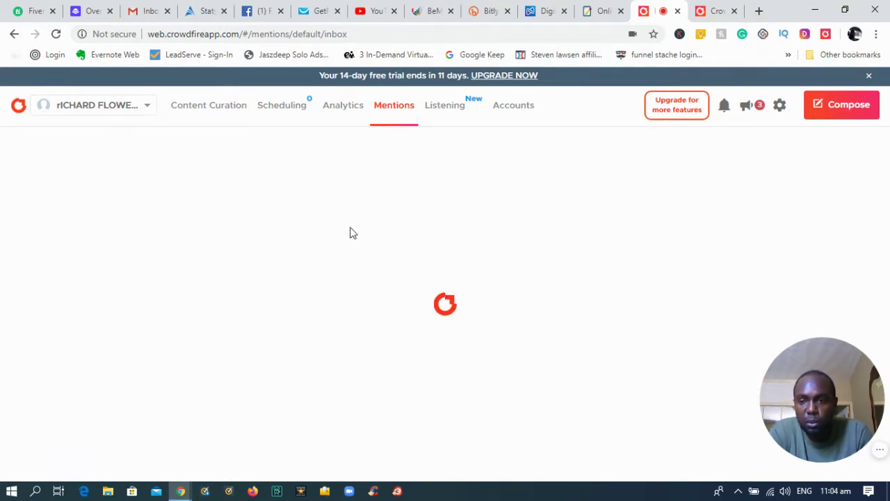
# Reload the stalled Mentions page twice until its inbox sidebar appears
pyautogui.click(56, 34)
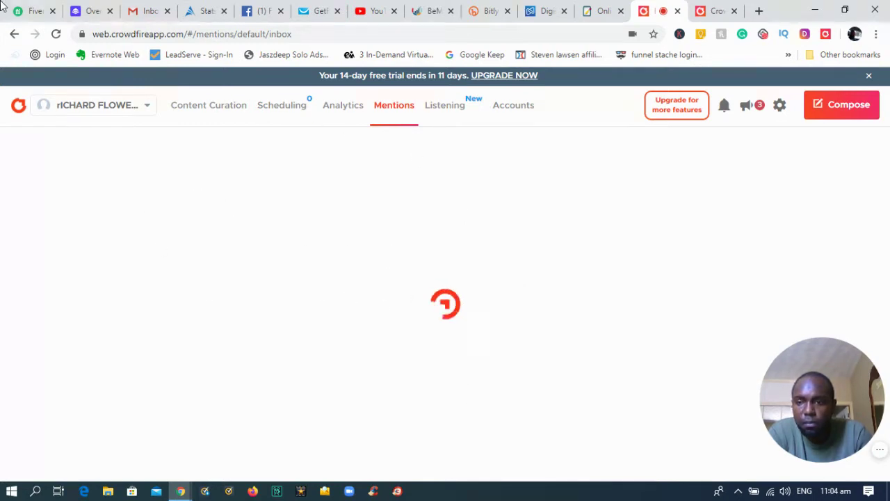
pyautogui.click(55, 33)
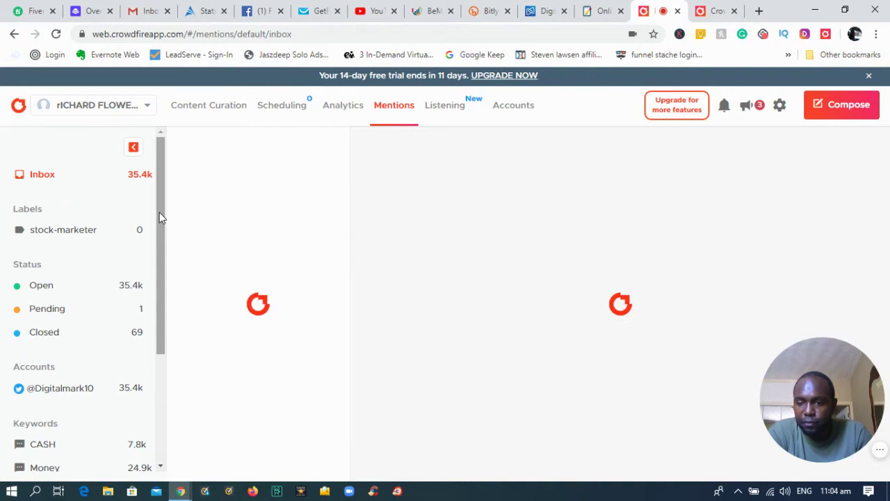
# Scroll the sidebar down to Keywords and select CASH
pyautogui.scroll(-3, 159, 213)
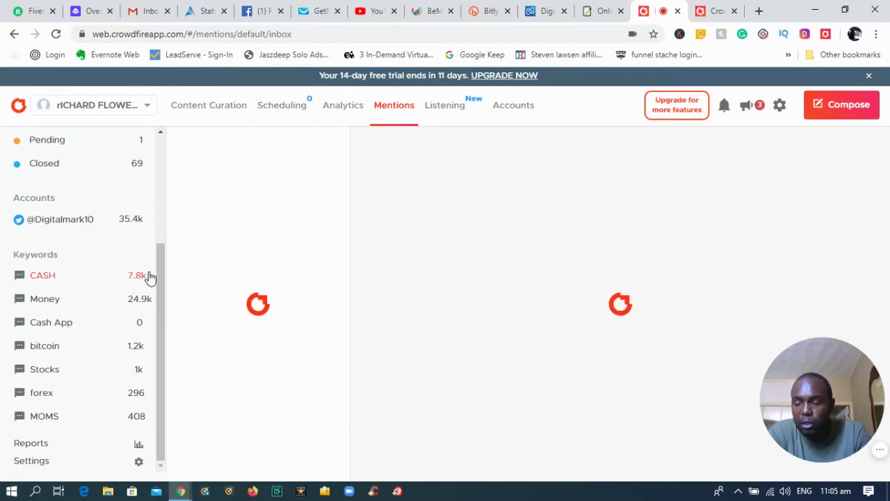
pyautogui.click(60, 280)
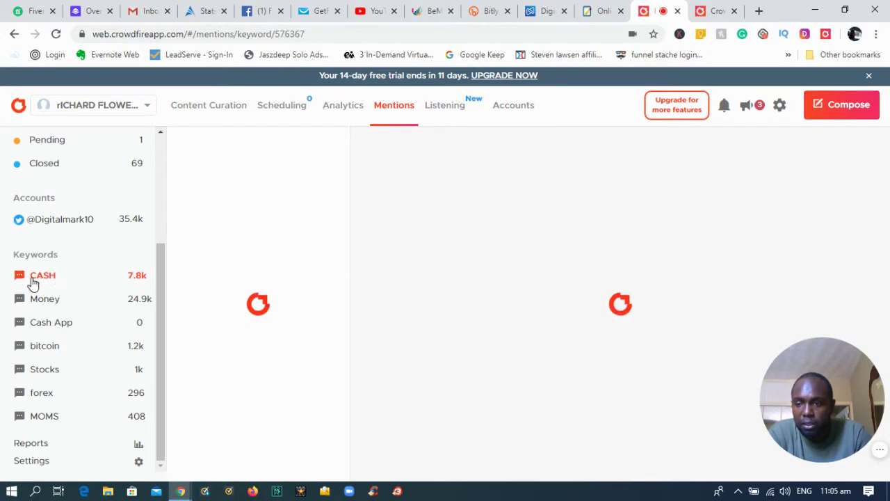
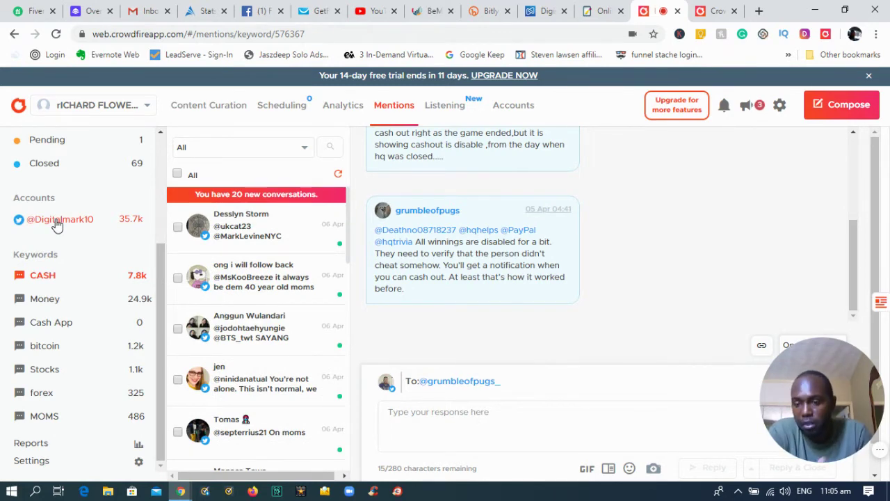
# Draft a 'travel' label with a Contains rule 'travel vacation, luxury,' in Labels settings, then discard it
pyautogui.click(62, 465)
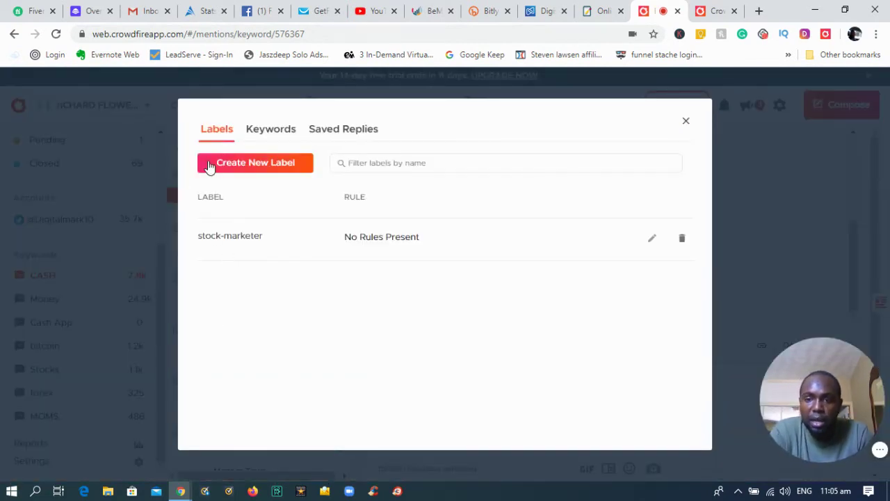
pyautogui.click(209, 167)
pyautogui.click(263, 221)
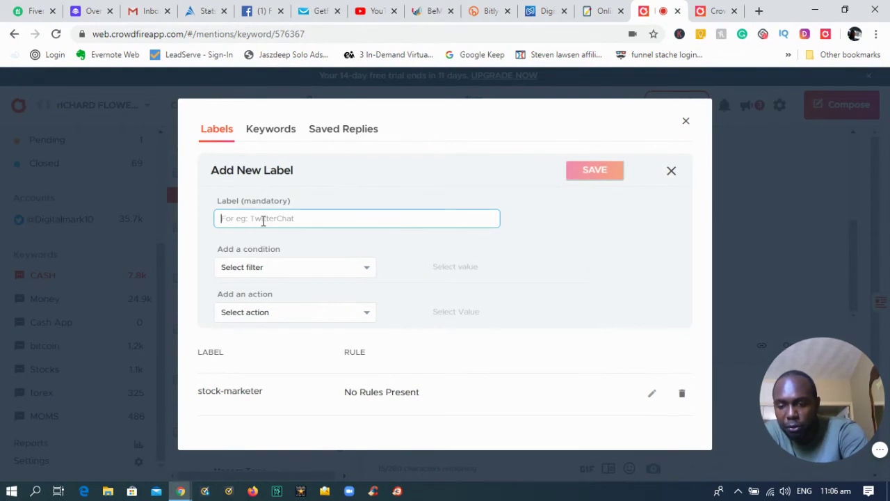
pyautogui.write('travel')
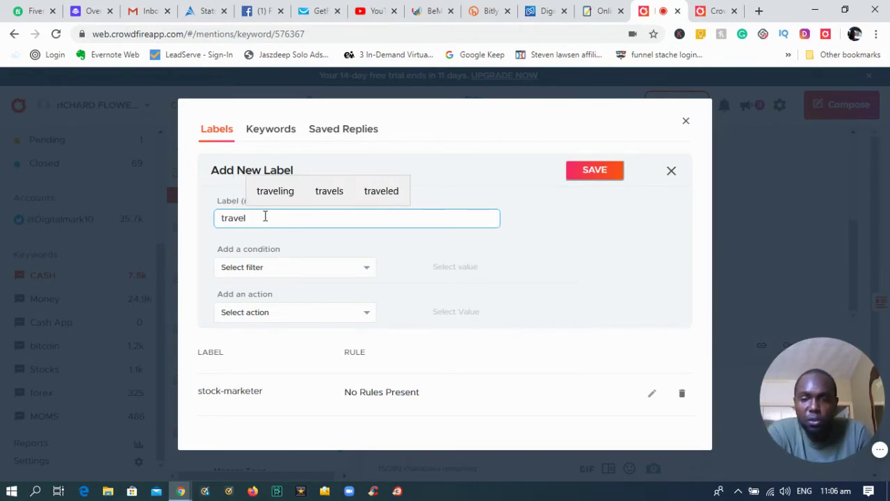
pyautogui.click(287, 276)
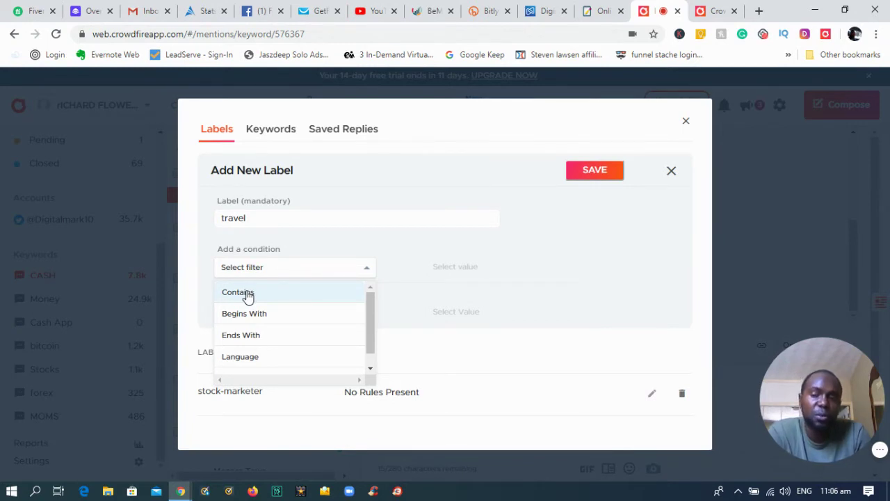
pyautogui.click(248, 294)
pyautogui.click(453, 269)
pyautogui.write('travel')
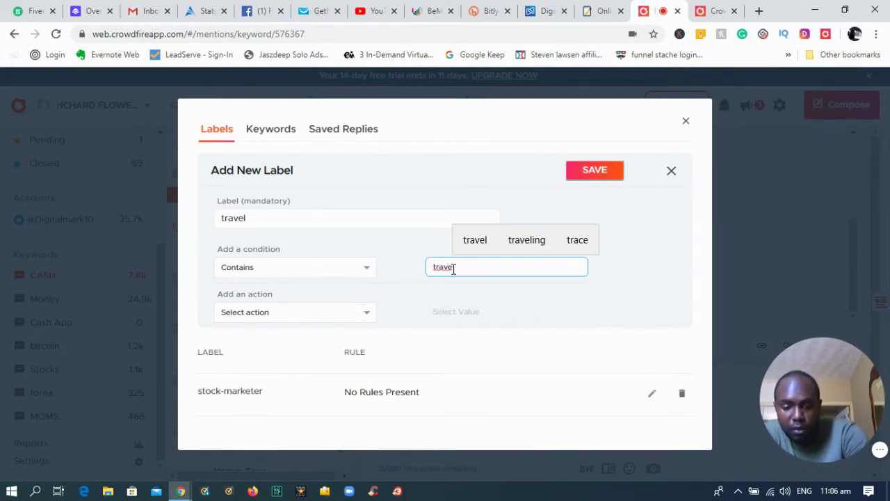
pyautogui.write(' vacation, lu')
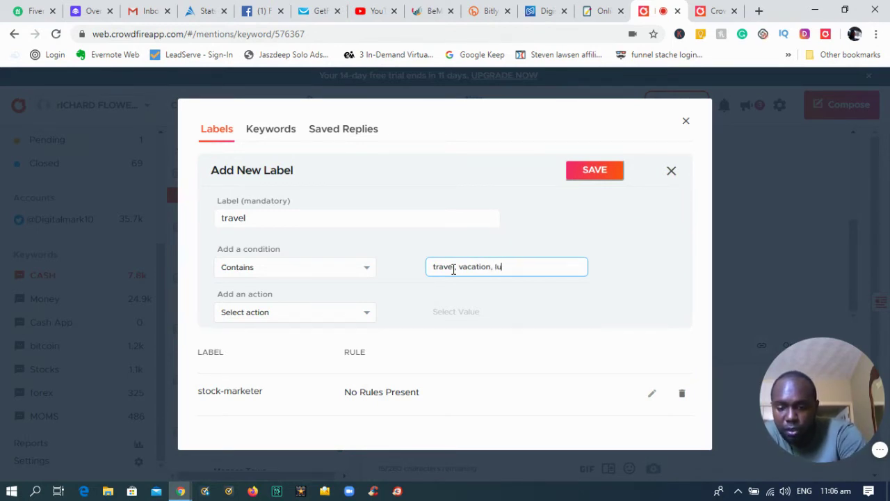
pyautogui.write('xury,')
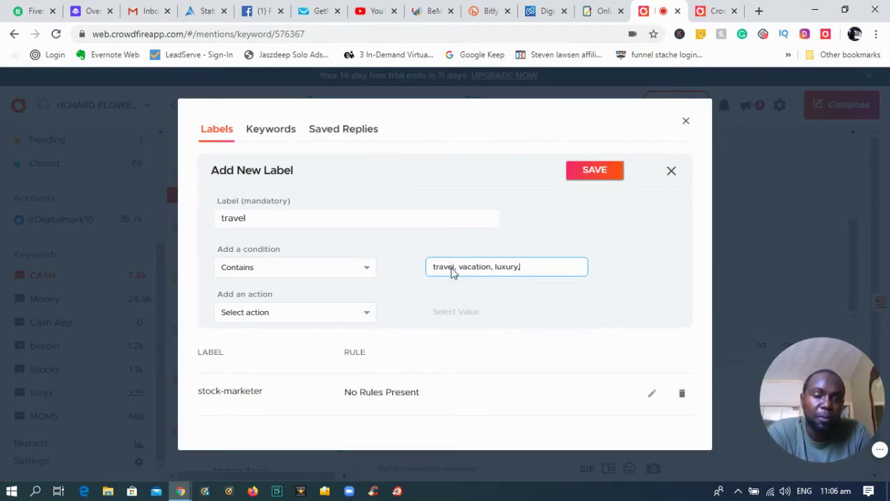
pyautogui.press('Return')
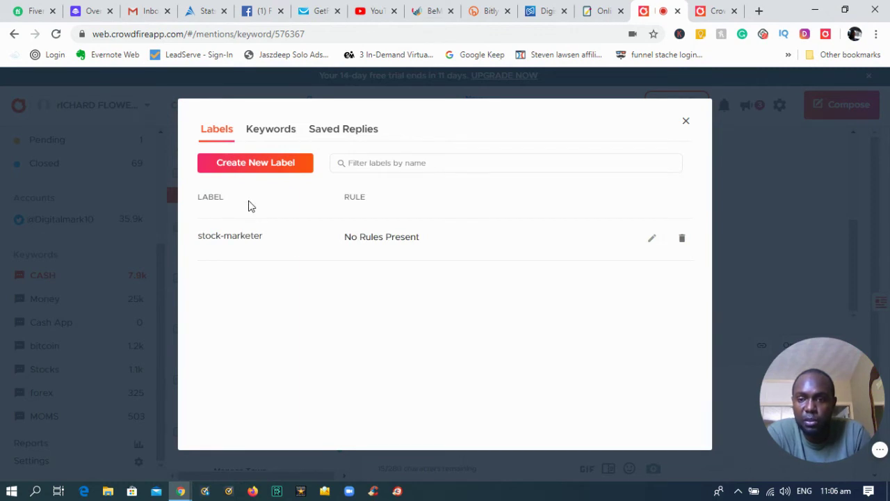
# Create a new 'travel' label with a Contains condition of 'luxury, travel' and save it
pyautogui.click(258, 164)
pyautogui.click(265, 218)
pyautogui.write('travell')
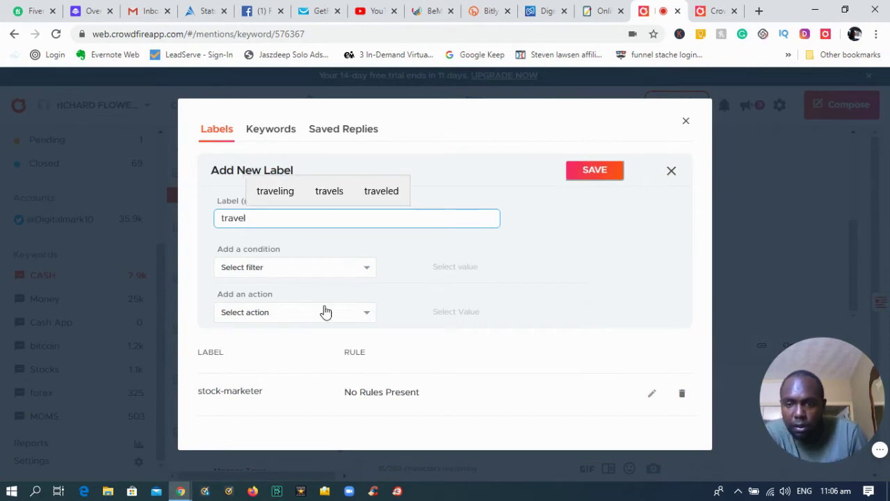
pyautogui.click(338, 269)
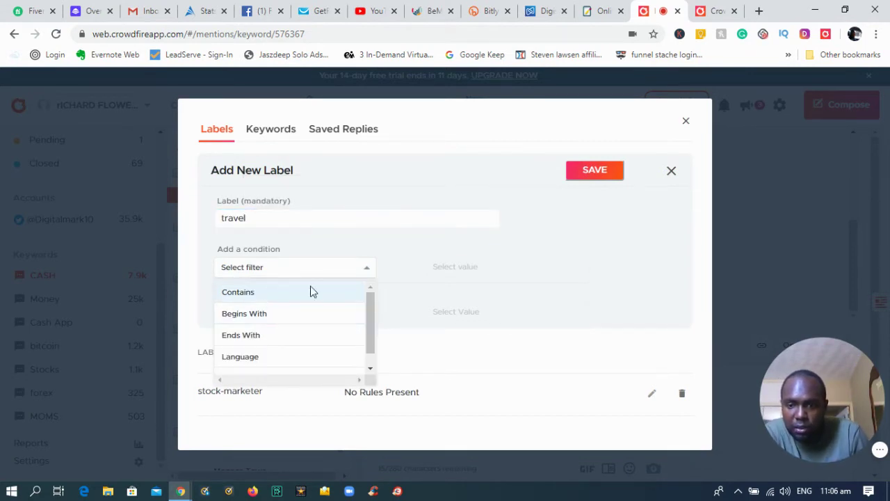
pyautogui.click(311, 290)
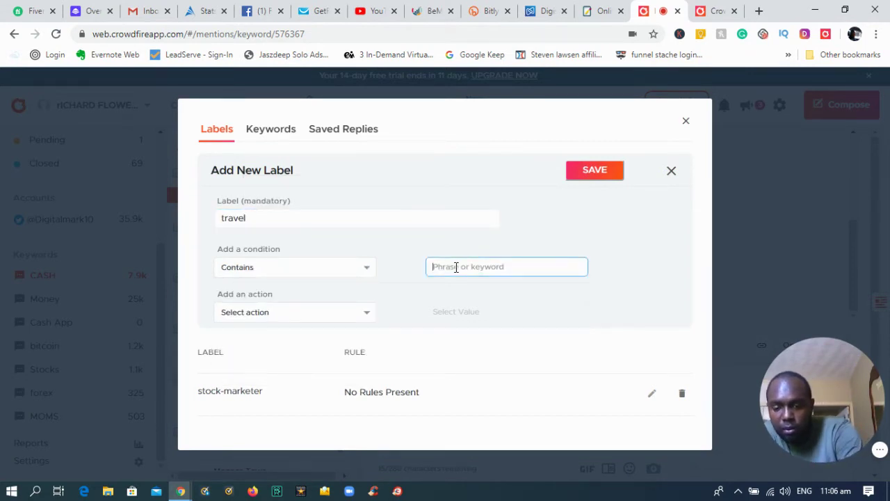
pyautogui.write('luxury,')
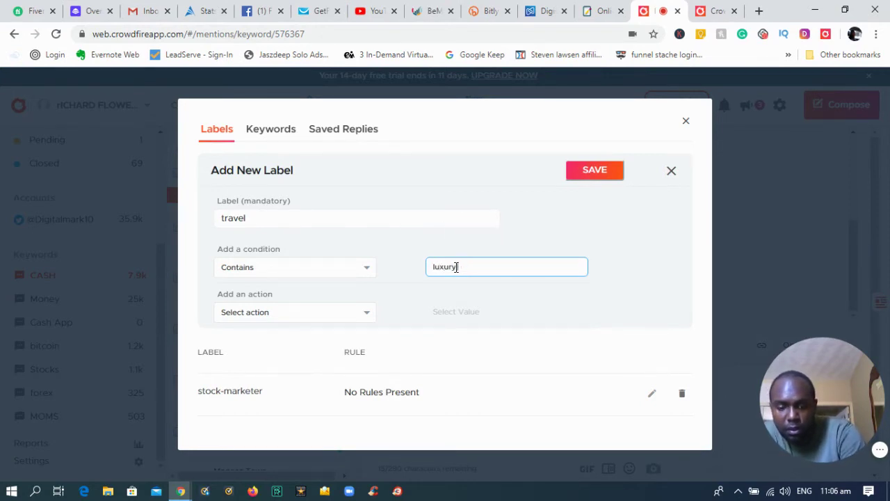
pyautogui.write(' trav')
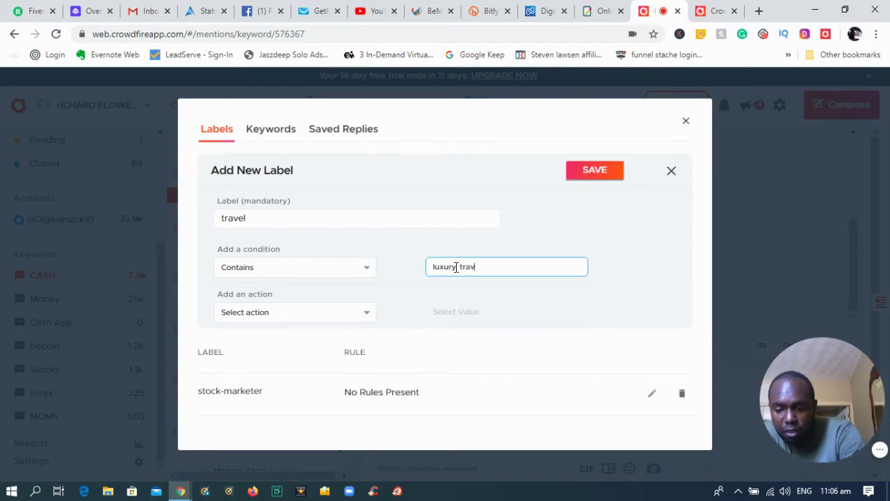
pyautogui.write('e')
pyautogui.write('l')
pyautogui.click(456, 267)
pyautogui.write(',')
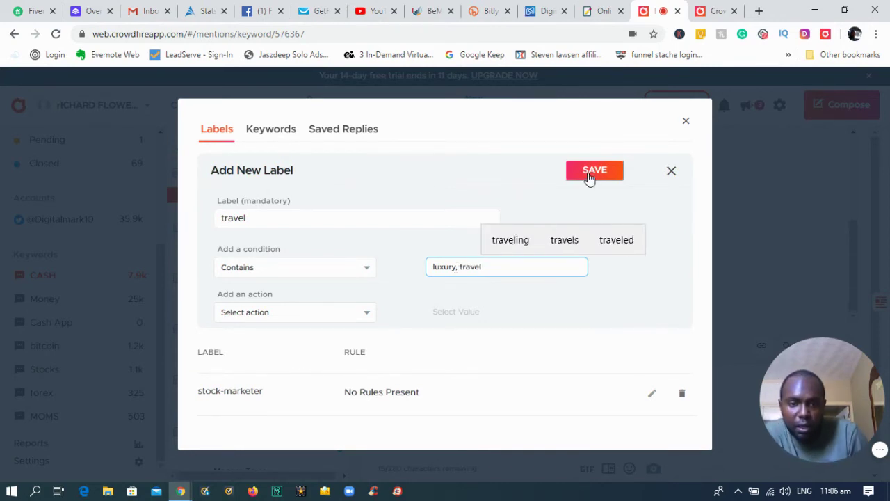
pyautogui.click(590, 173)
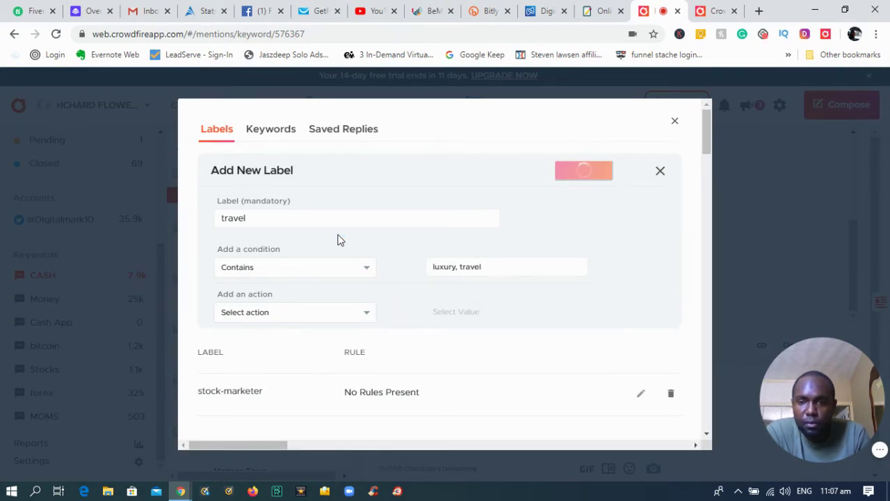
# Add 'travel' as a new tracked keyword for the Twitter account and save it
pyautogui.click(261, 132)
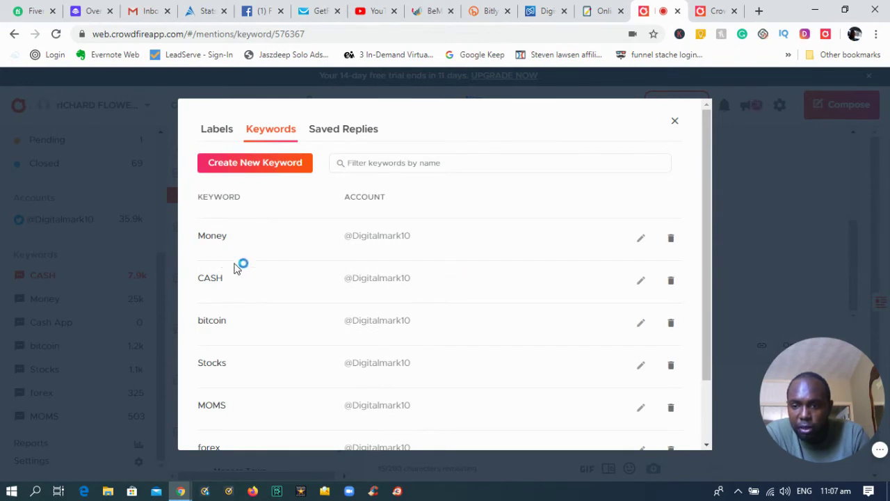
pyautogui.scroll(-2, 254, 299)
pyautogui.scroll(2, 258, 335)
pyautogui.scroll(-2, 265, 348)
pyautogui.scroll(2, 268, 355)
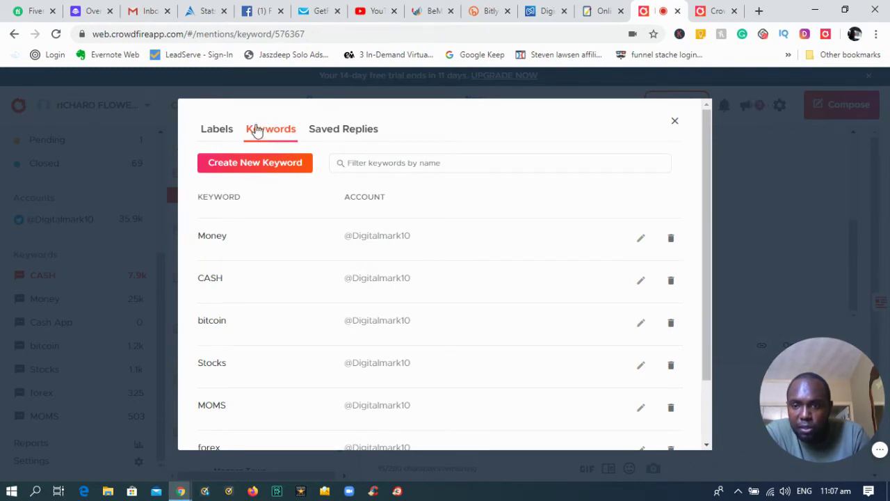
pyautogui.click(263, 170)
pyautogui.click(264, 219)
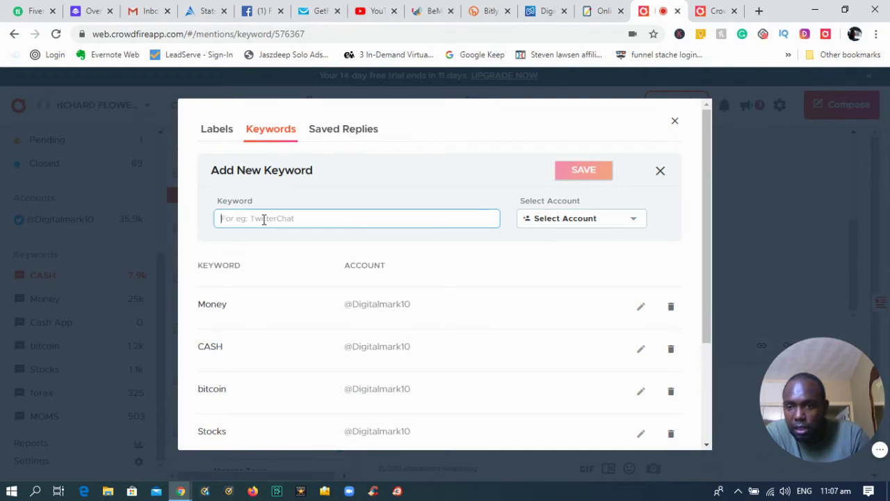
pyautogui.write('travel')
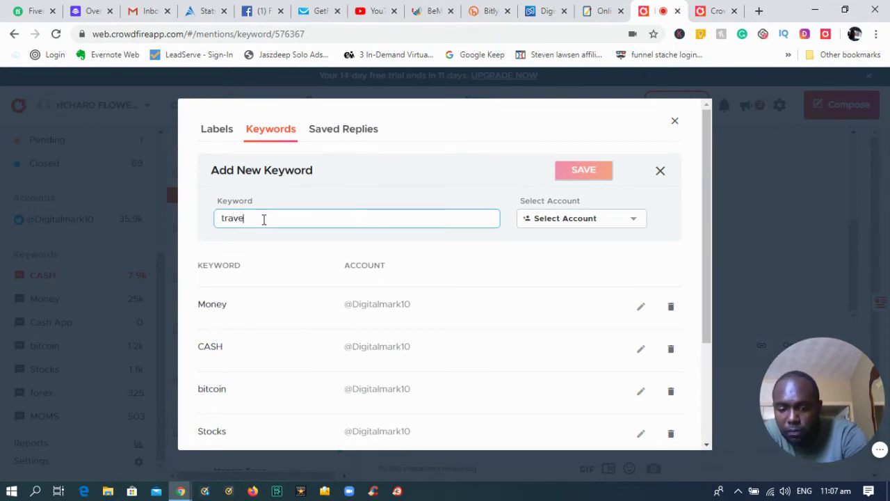
pyautogui.click(610, 219)
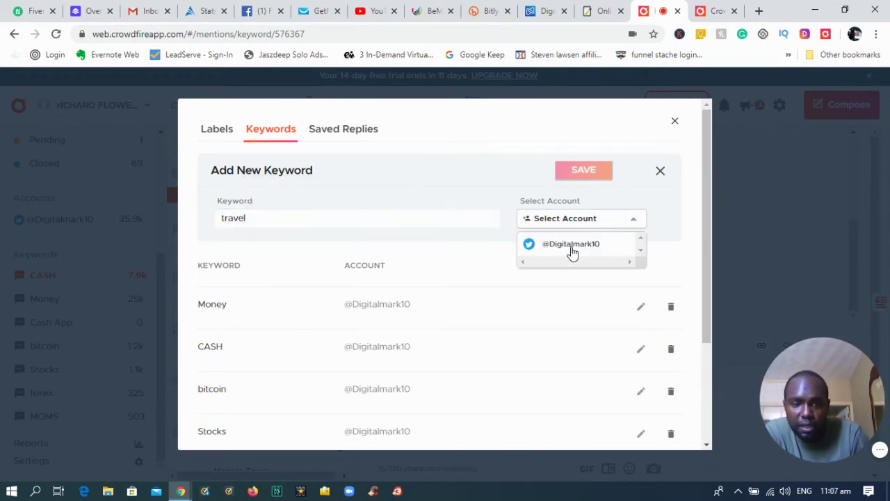
pyautogui.click(573, 252)
pyautogui.click(588, 173)
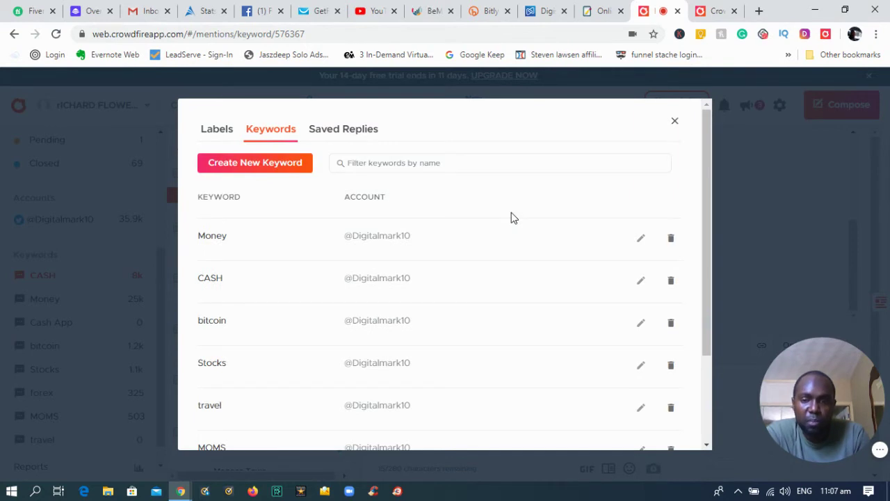
# Close the settings and show the mentions for the forex keyword
pyautogui.scroll(-3, 284, 358)
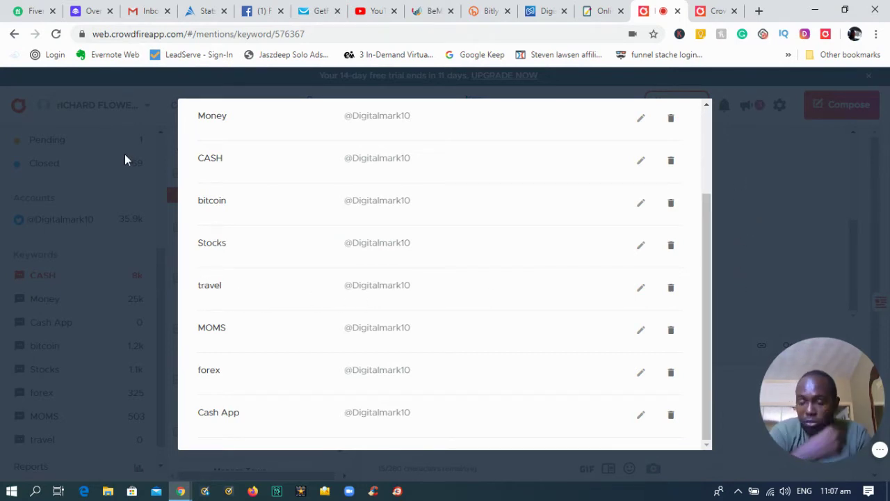
pyautogui.scroll(2, 449, 298)
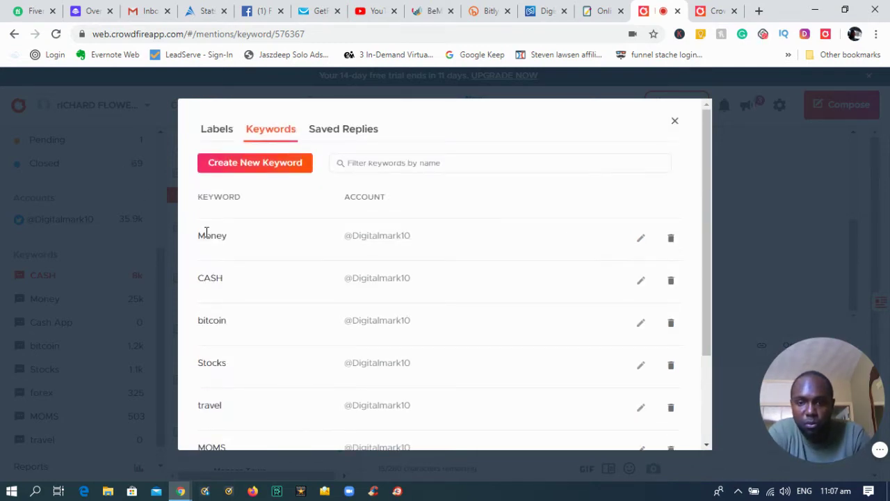
pyautogui.click(675, 122)
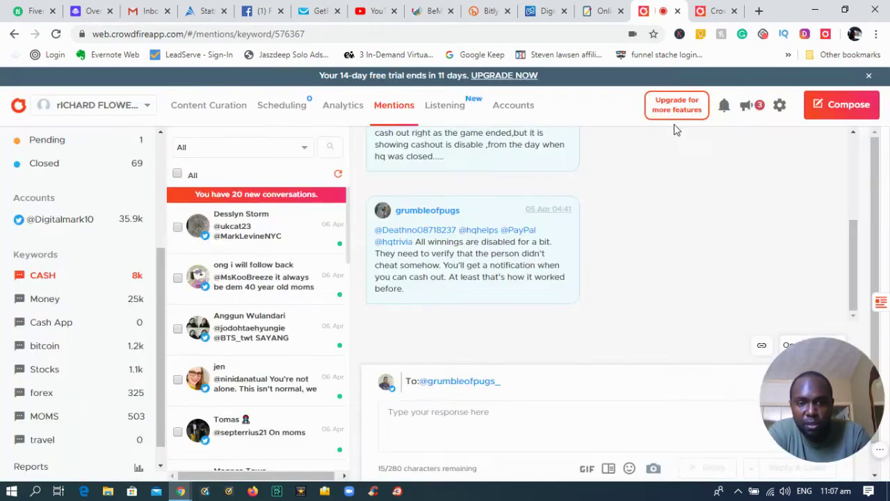
pyautogui.scroll(-1, 39, 368)
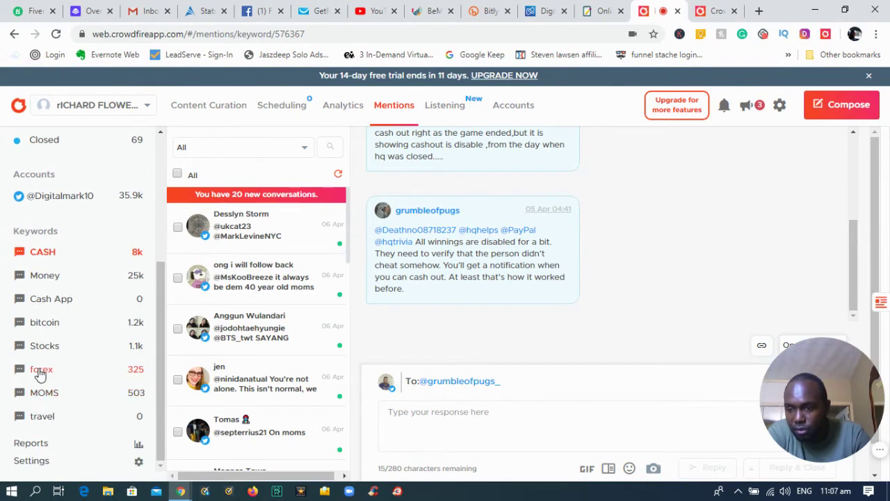
pyautogui.click(40, 370)
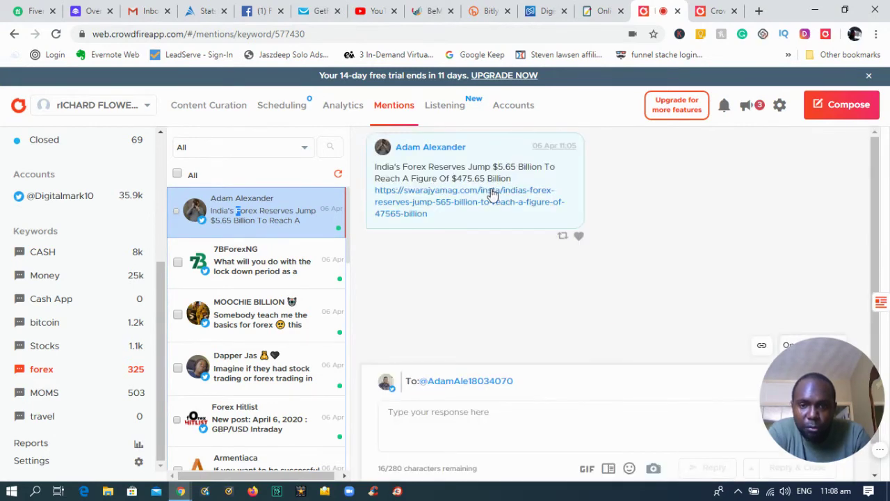
# Preview the Best 3-Row SUVs forex mention, then switch to the CASH keyword's mentions feed
pyautogui.scroll(-3, 255, 289)
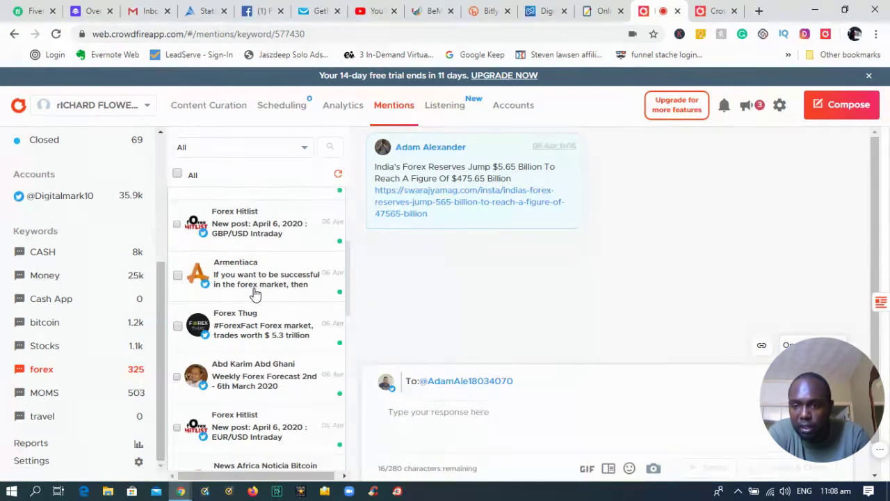
pyautogui.scroll(-4, 254, 344)
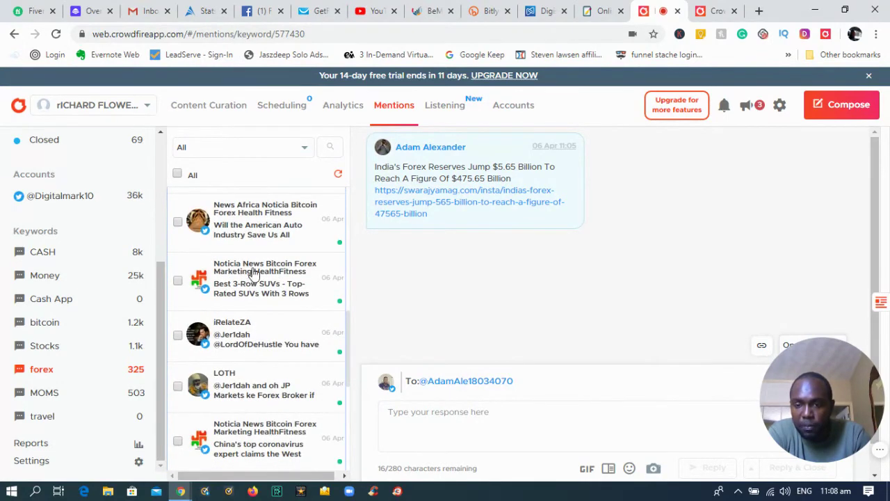
pyautogui.click(252, 277)
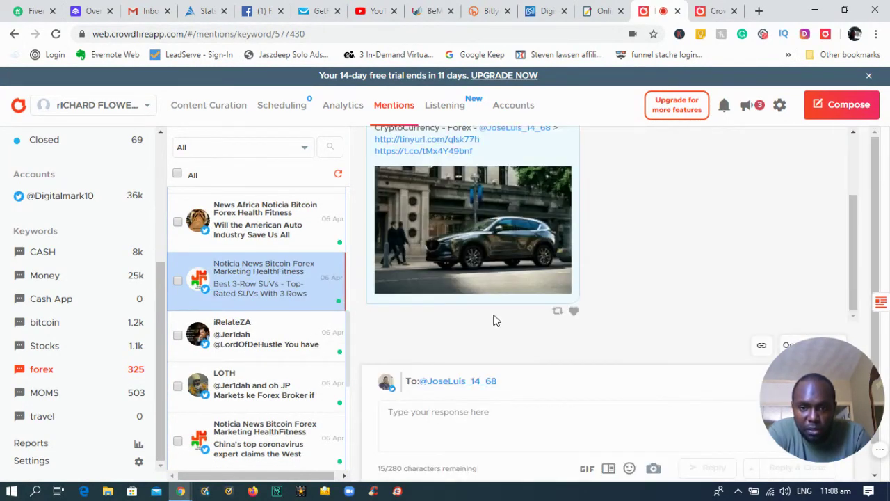
pyautogui.scroll(2, 495, 317)
pyautogui.scroll(-3, 235, 390)
pyautogui.scroll(-2, 235, 389)
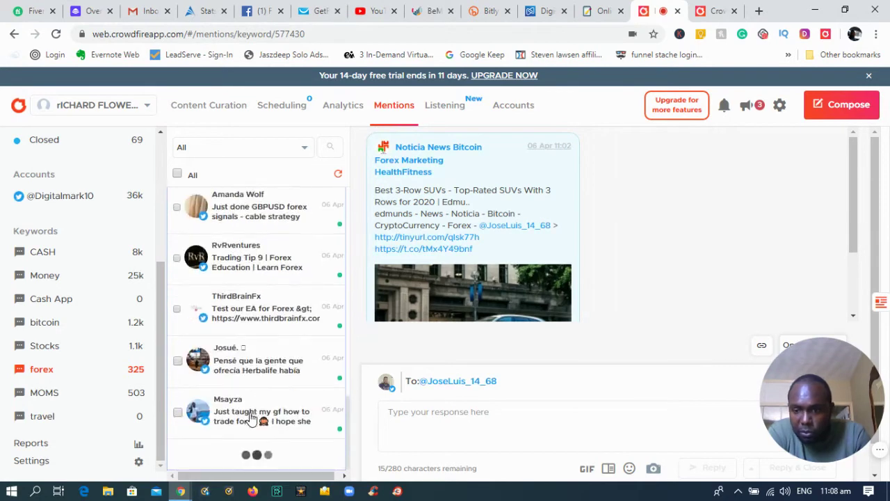
pyautogui.click(56, 253)
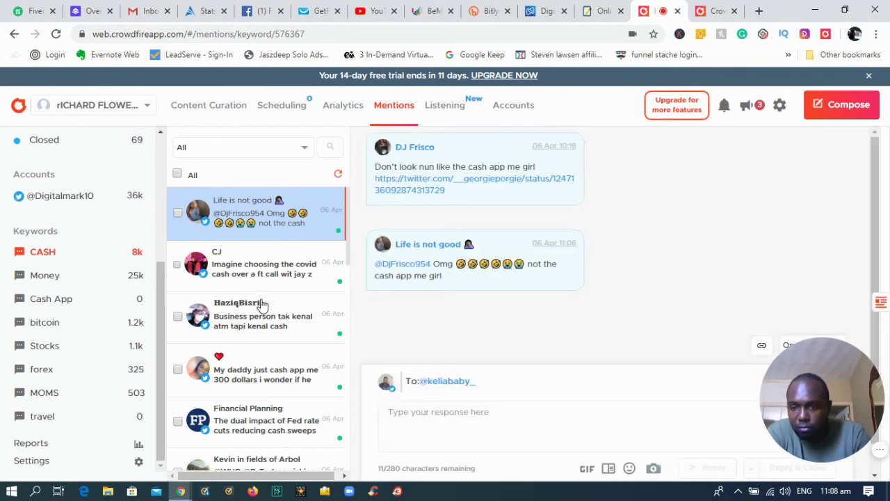
# Open the 'My daddy just cash app me' 300-dollar mention and start a reply to it
pyautogui.scroll(-1, 262, 307)
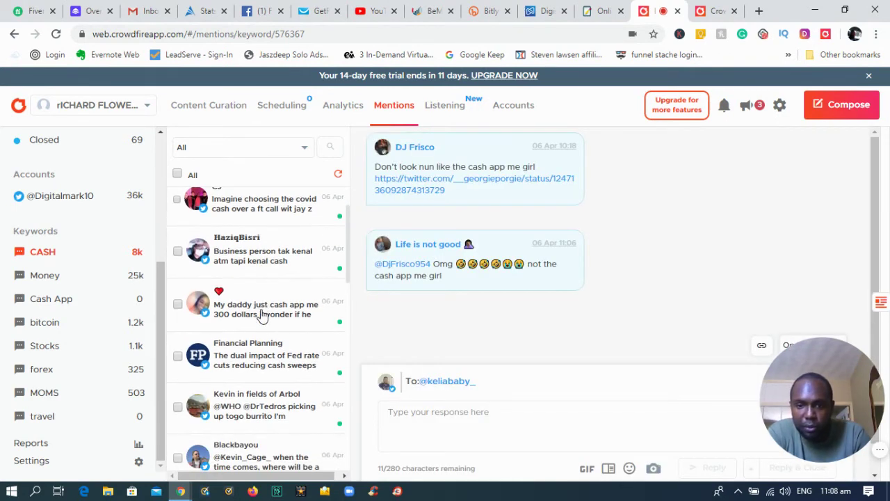
pyautogui.click(299, 317)
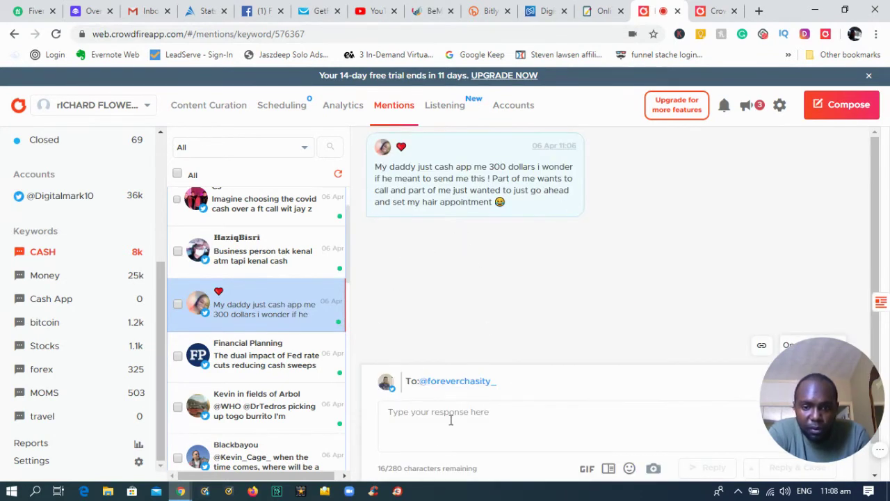
pyautogui.click(423, 422)
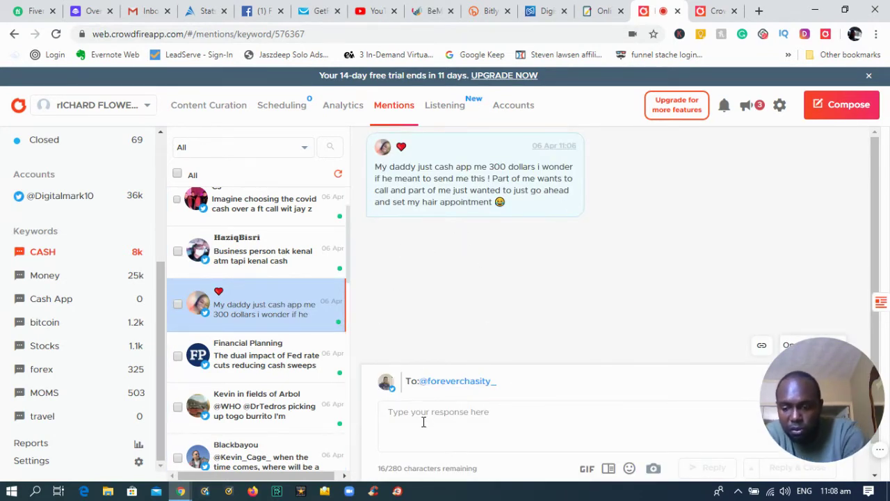
# Type the reply 'are you looking for an opportunity work from home? ==>' without sending it
pyautogui.write('are you look')
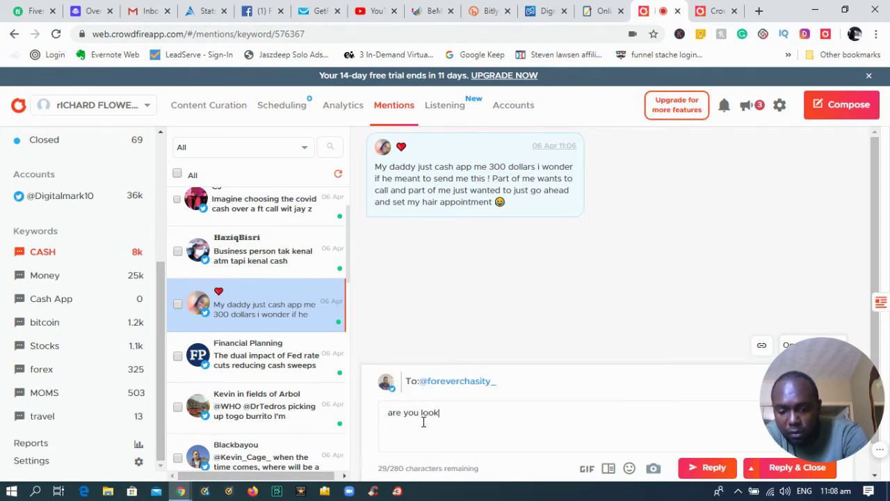
pyautogui.write('ing ')
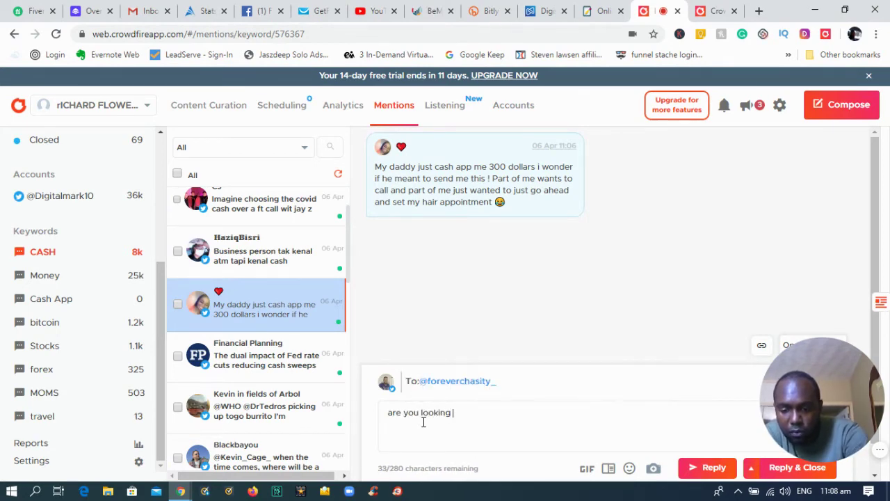
pyautogui.write('for an o')
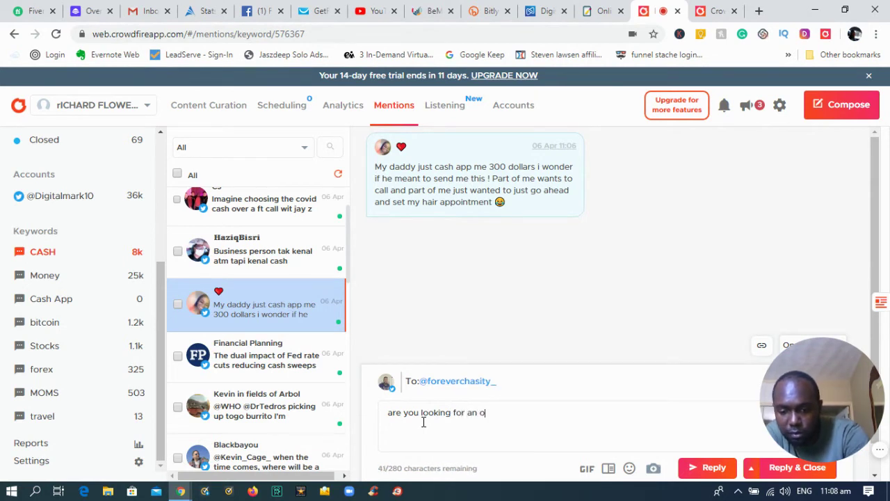
pyautogui.write('pportunity ')
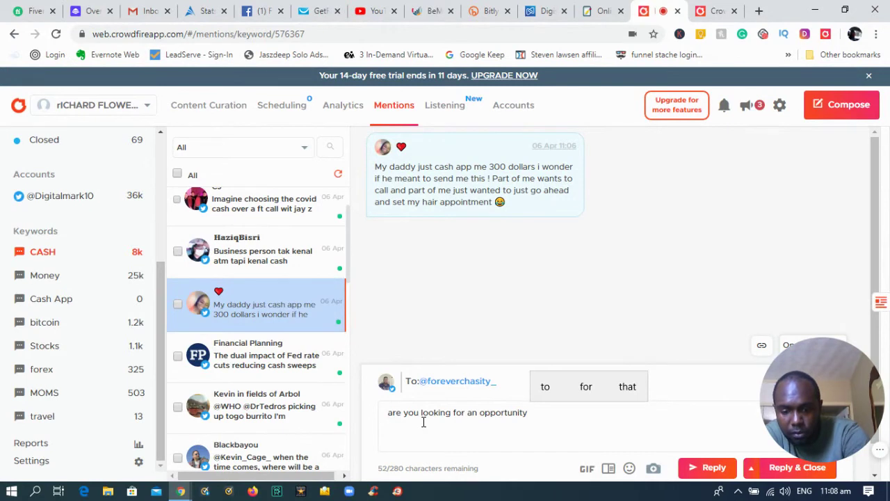
pyautogui.write('work from home? ')
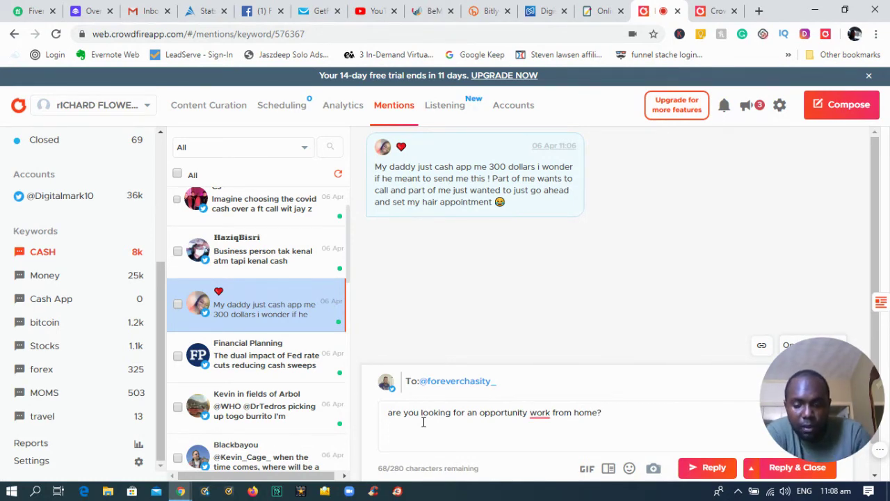
pyautogui.write('==>')
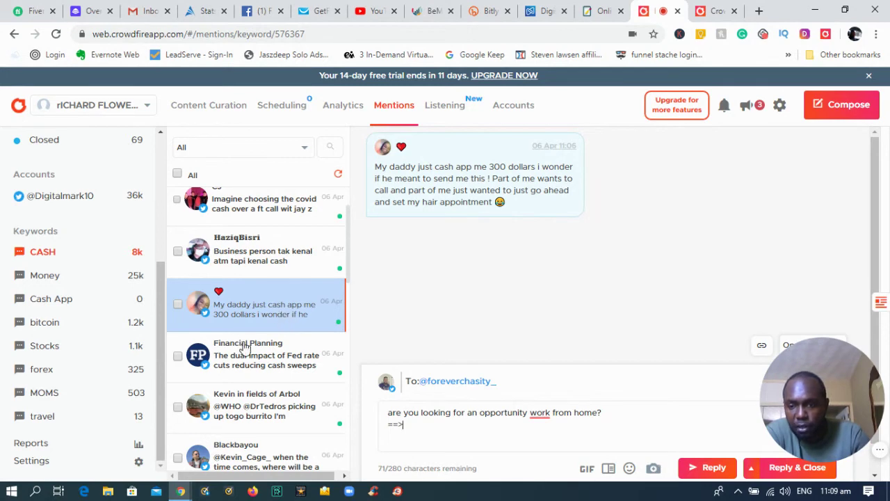
pyautogui.scroll(-10, 255, 366)
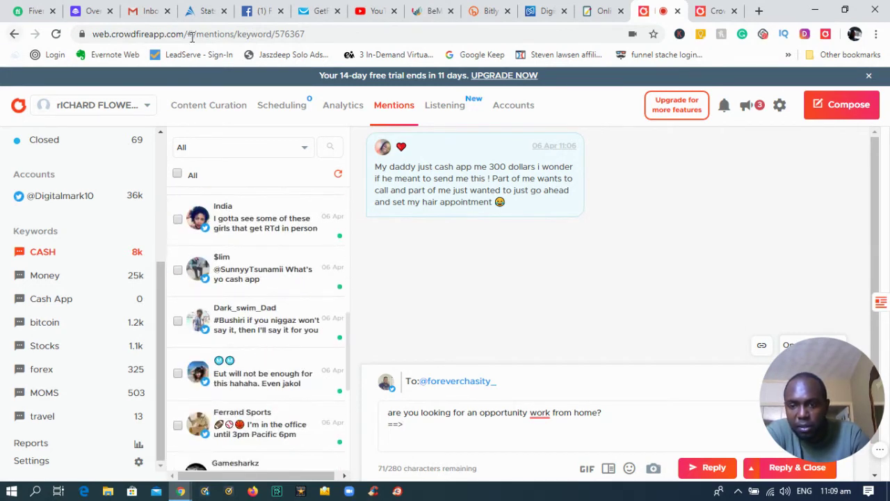
pyautogui.scroll(4, 245, 273)
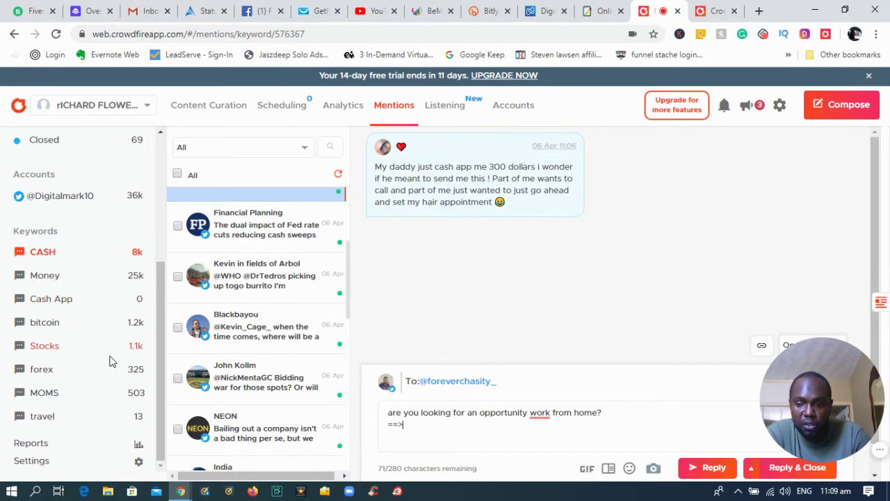
# Switch to the travel keyword's feed and scroll through its 73 loaded mentions
pyautogui.click(40, 418)
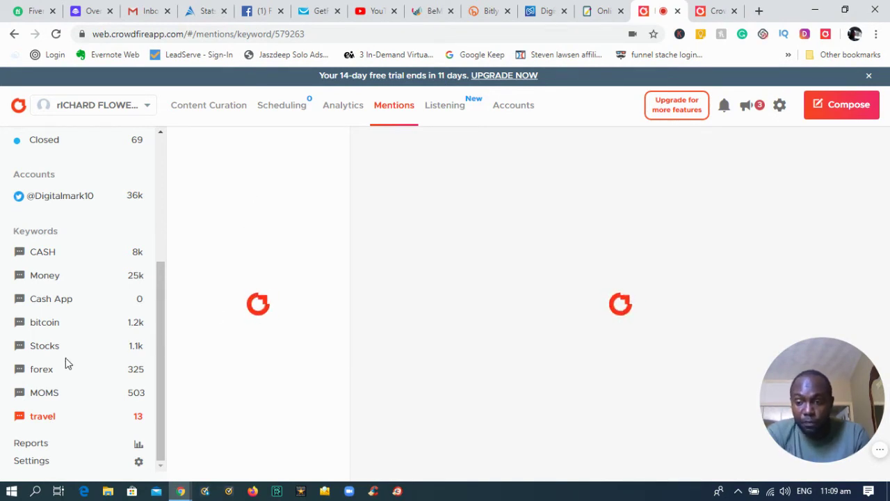
pyautogui.scroll(-6, 245, 330)
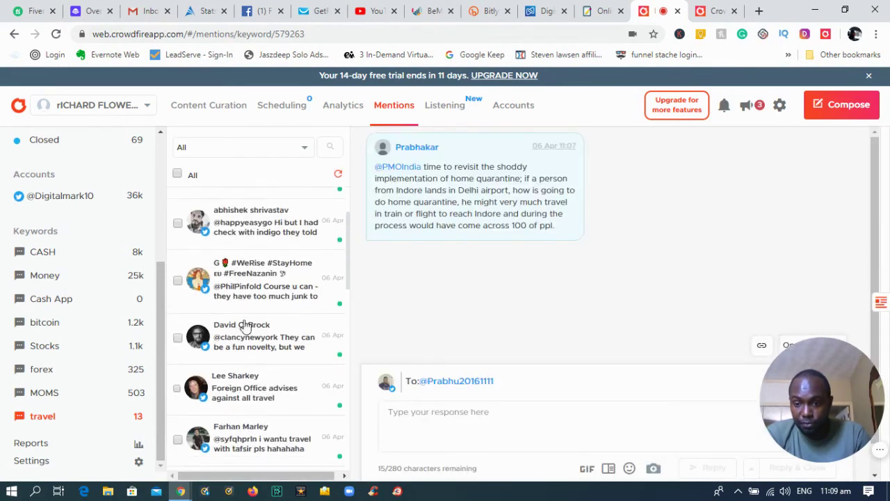
pyautogui.scroll(2, 249, 335)
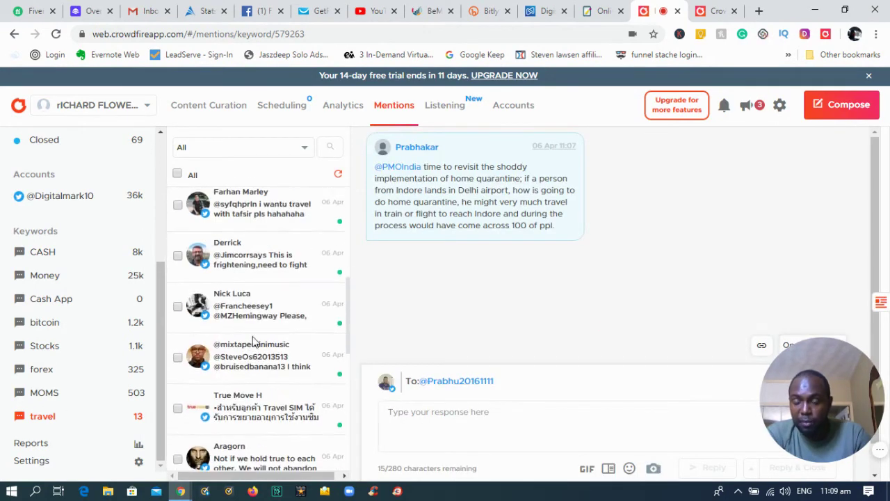
pyautogui.scroll(-3, 252, 339)
pyautogui.scroll(-3, 278, 347)
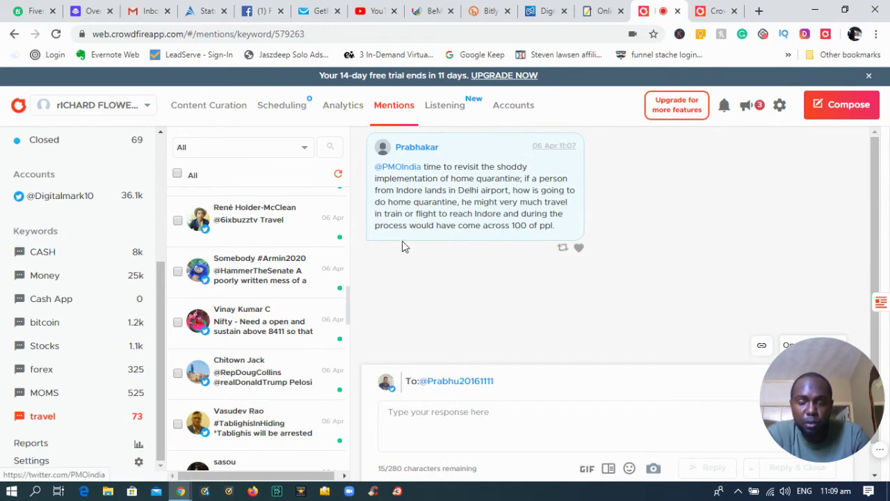
pyautogui.scroll(-8, 268, 272)
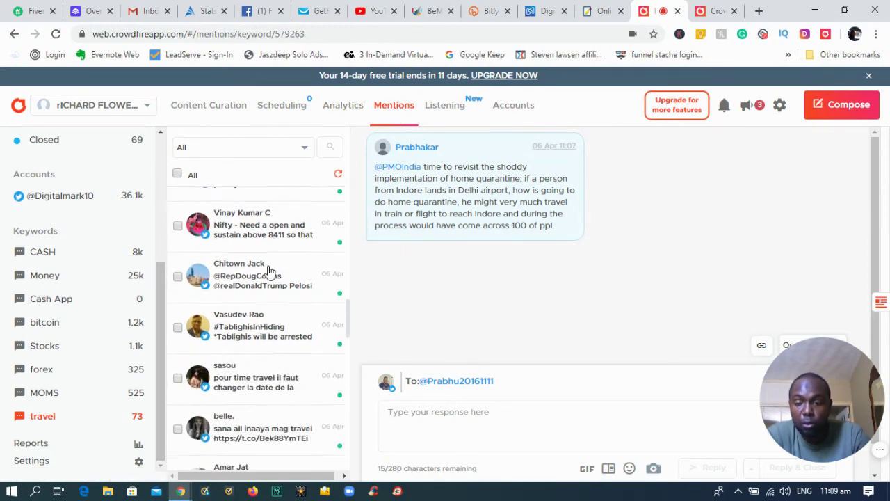
pyautogui.scroll(-20, 254, 278)
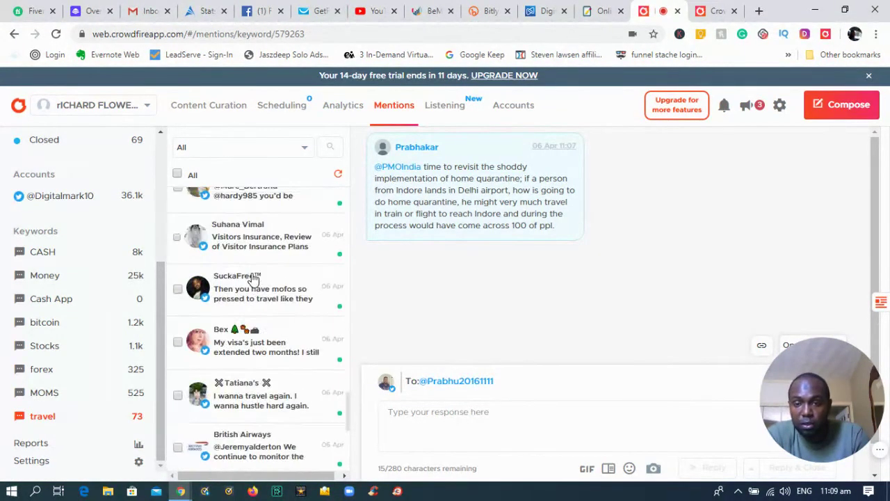
pyautogui.scroll(-5, 253, 273)
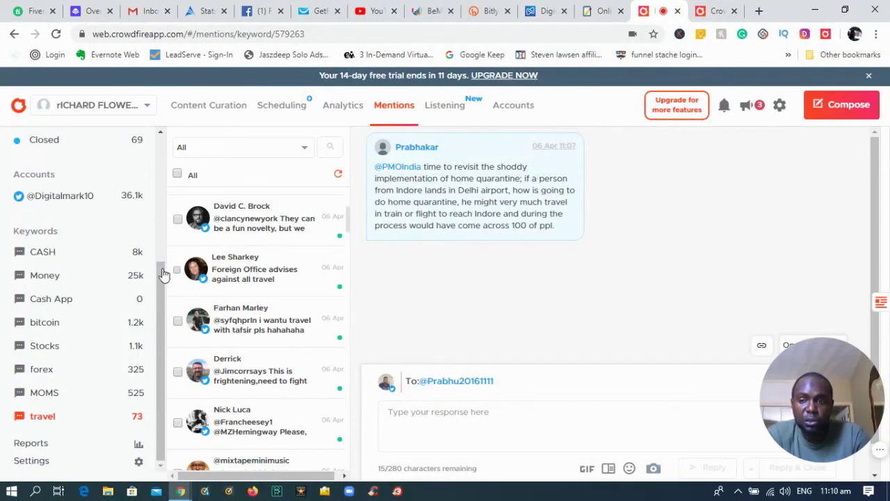
pyautogui.scroll(2, 164, 270)
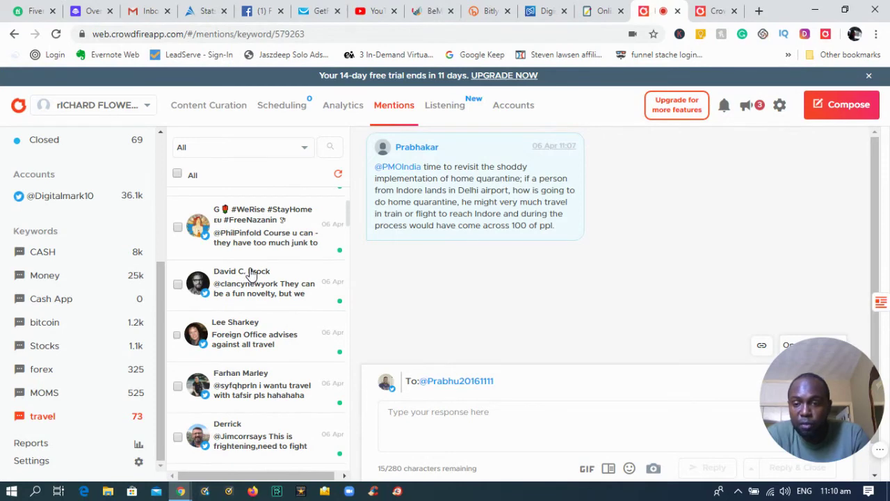